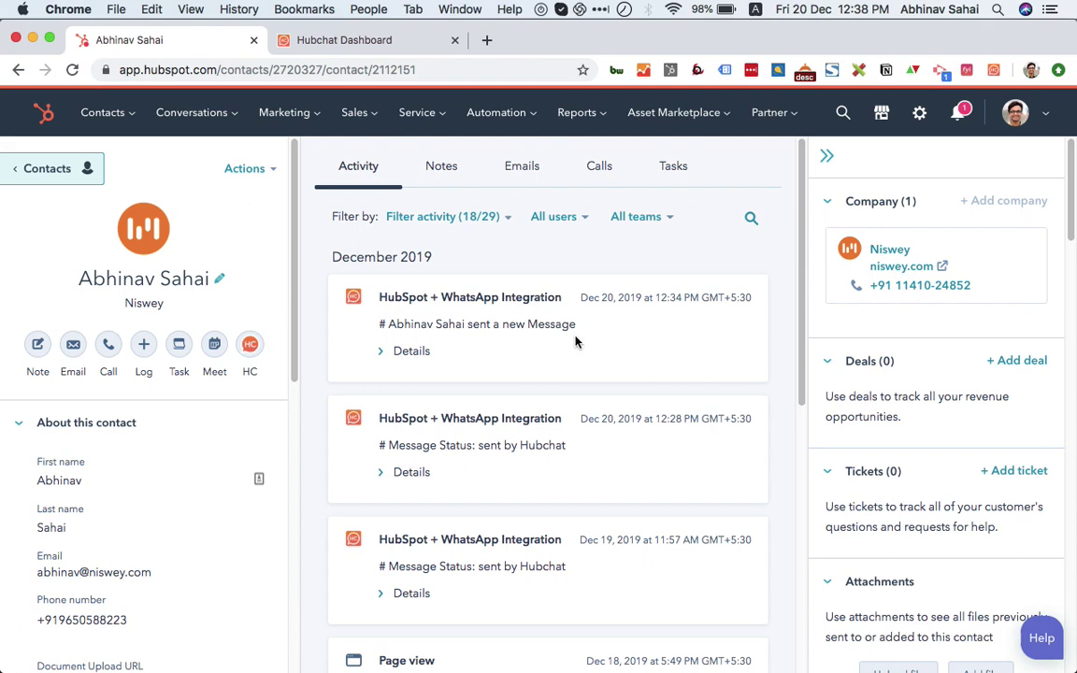
Start a new WhatsApp message to the contact and type a greeting with their name.
{"action": "left_click", "coordinate": [250, 345]}
{"action": "left_click", "coordinate": [715, 267]}
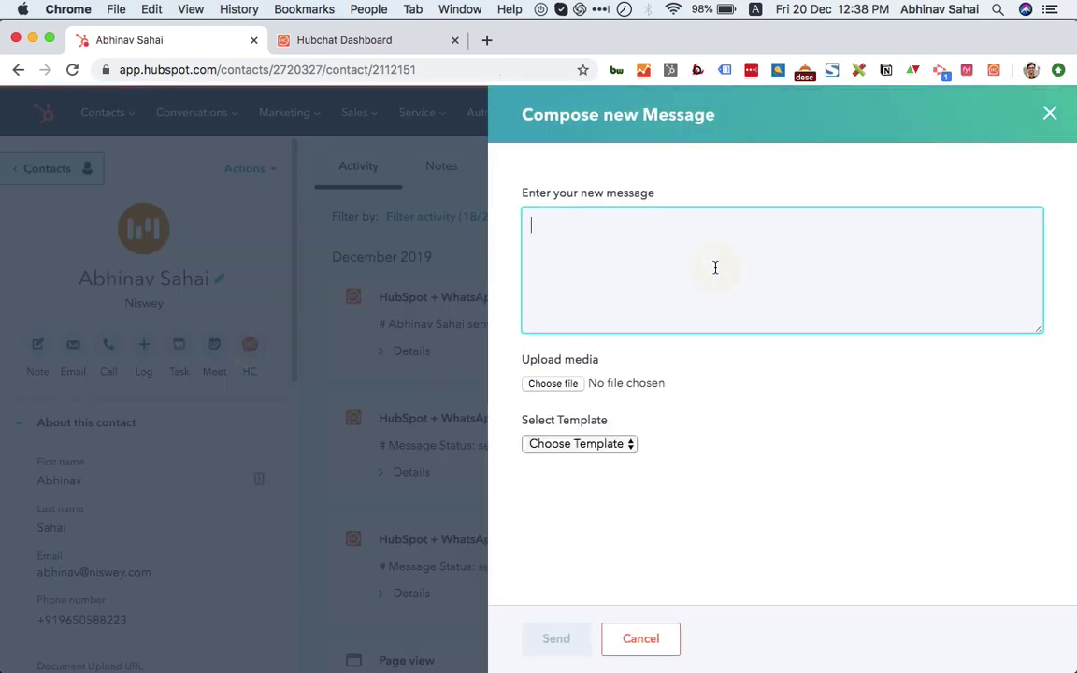
{"action": "type", "text": "Hi abhinav!"}
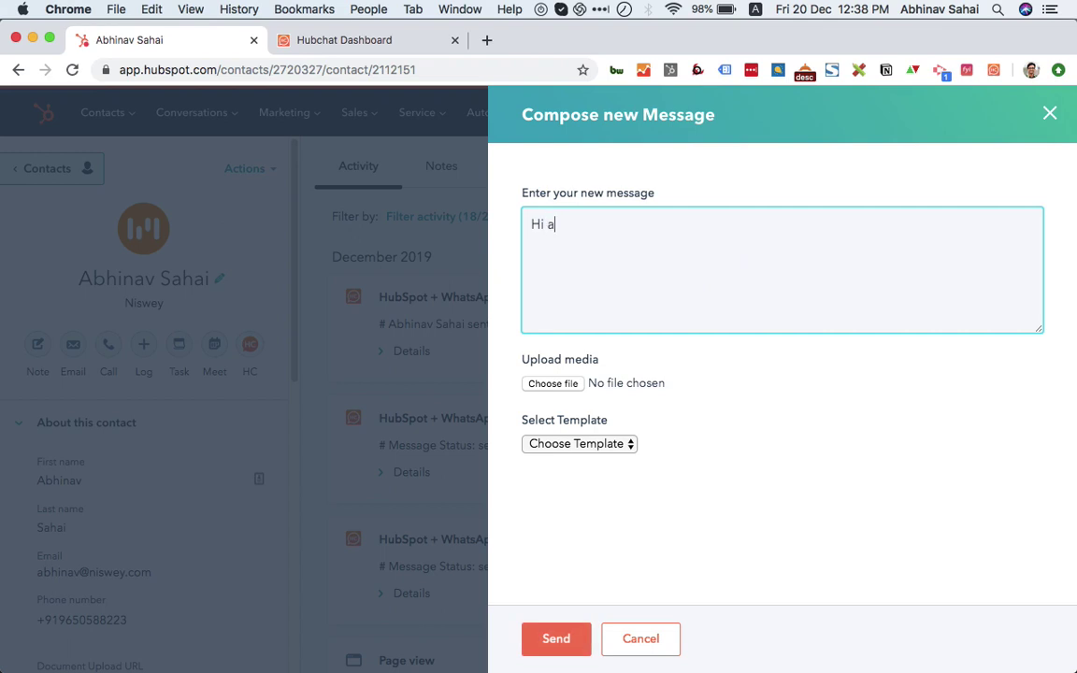
Fill the message from the Birthday Wish template, delete the leftover greeting, and send it.
{"action": "left_click", "coordinate": [613, 443]}
{"action": "left_click", "coordinate": [612, 459]}
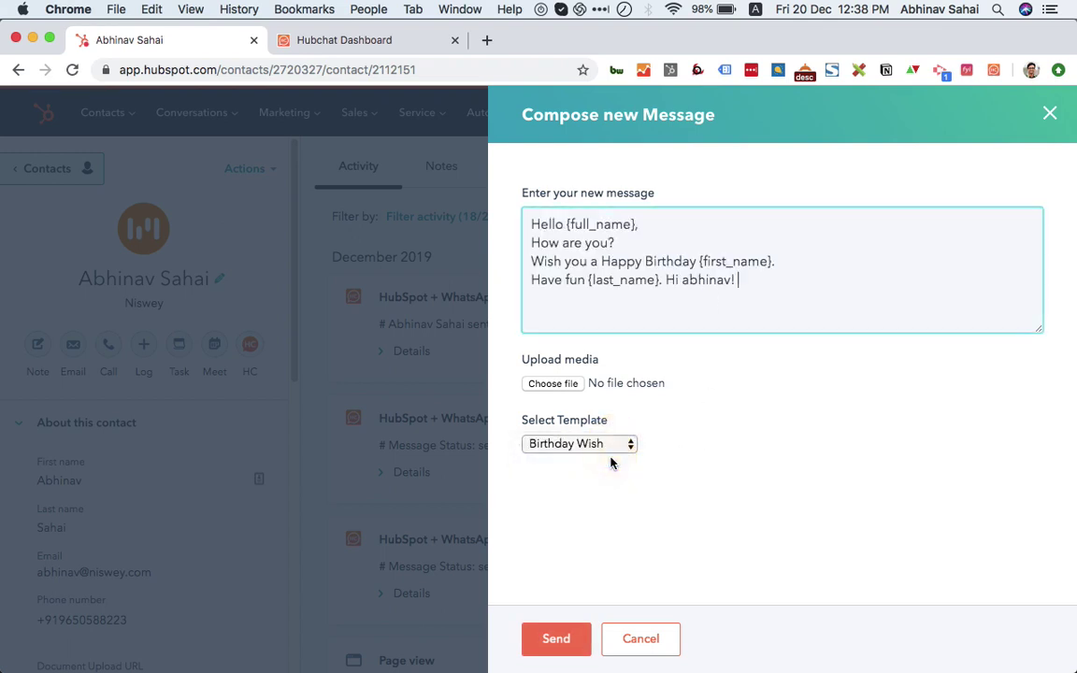
{"action": "key", "text": "shift+alt+Left"}
{"action": "key", "text": "shift+alt+Left"}
{"action": "key", "text": "shift+alt+Left"}
{"action": "key", "text": "shift+alt+Left"}
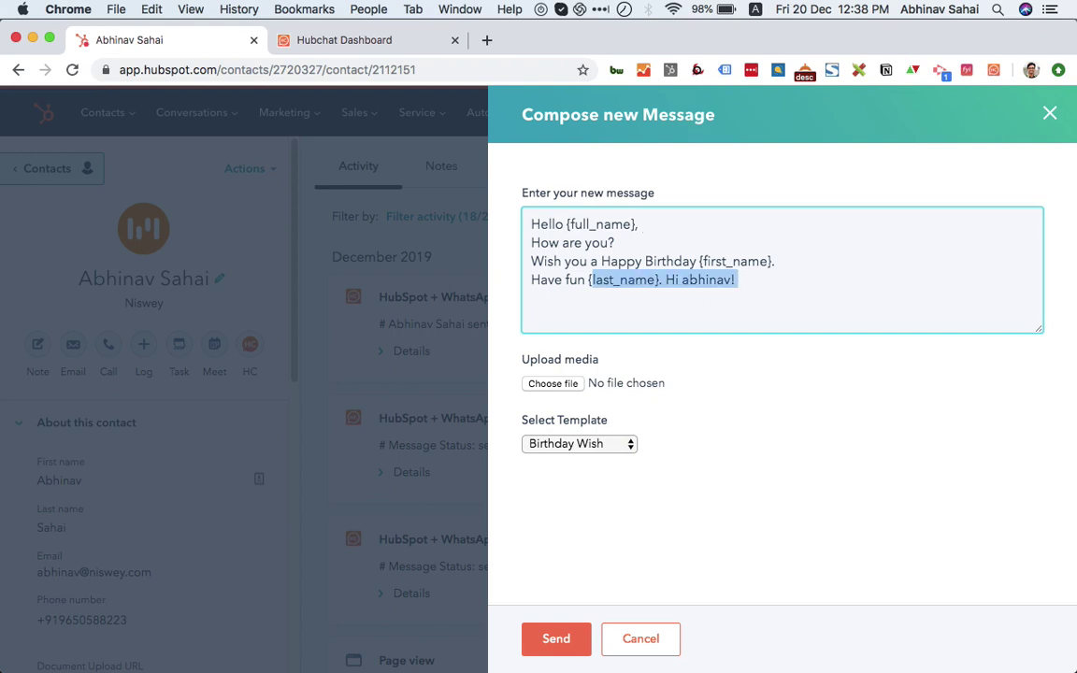
{"action": "key", "text": "shift+alt+Right"}
{"action": "key", "text": "shift+alt+Right"}
{"action": "key", "text": "shift+alt+Right"}
{"action": "key", "text": "shift+alt+Left"}
{"action": "key", "text": "BackSpace"}
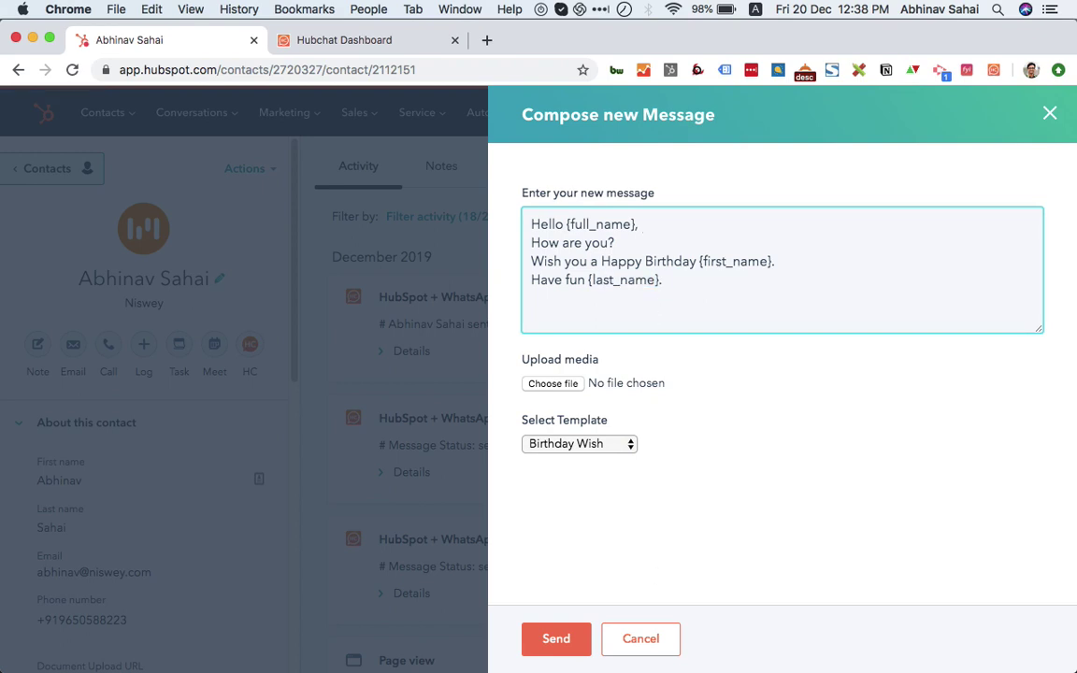
{"action": "left_click", "coordinate": [579, 639]}
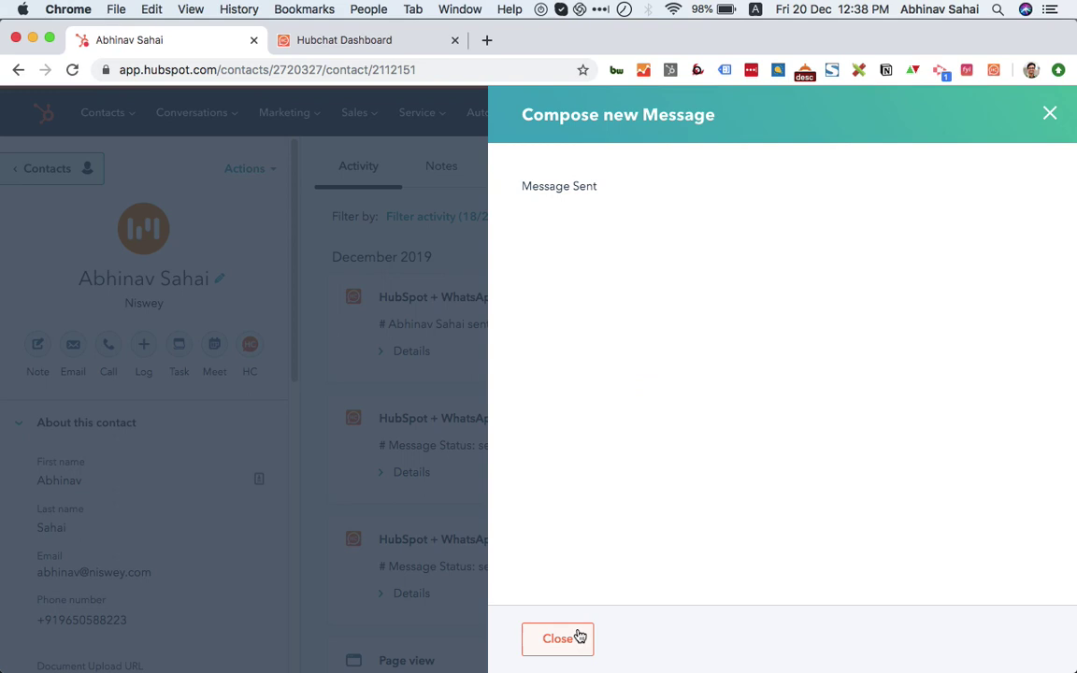
Close the message panel and expand the latest timeline activity's details.
{"action": "left_click", "coordinate": [579, 636]}
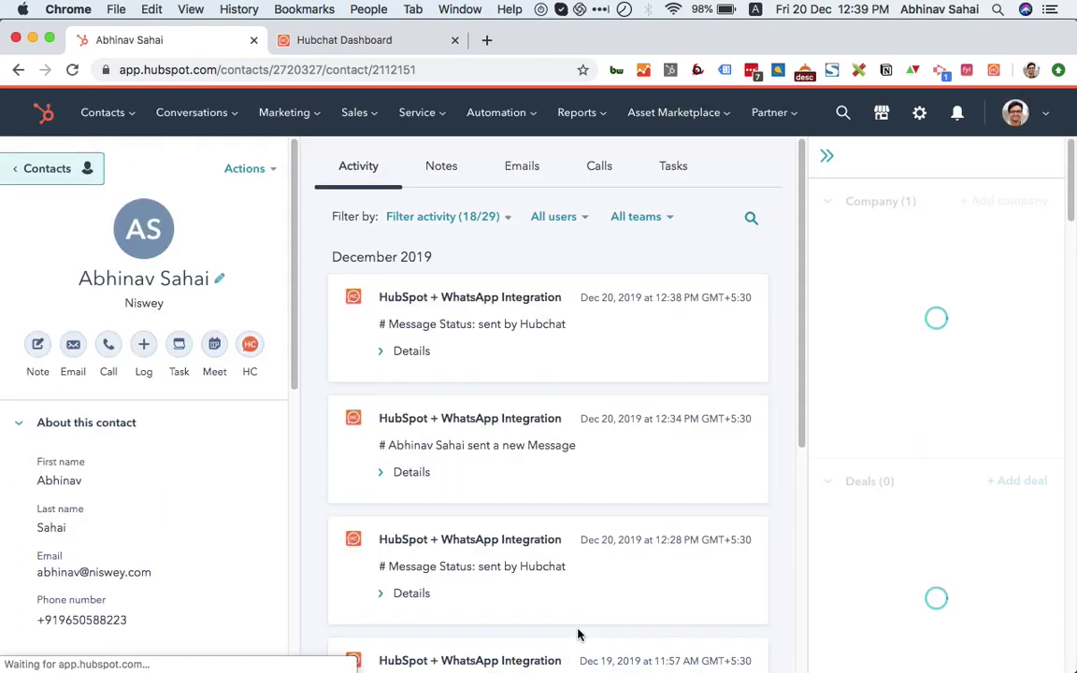
{"action": "left_click", "coordinate": [417, 355]}
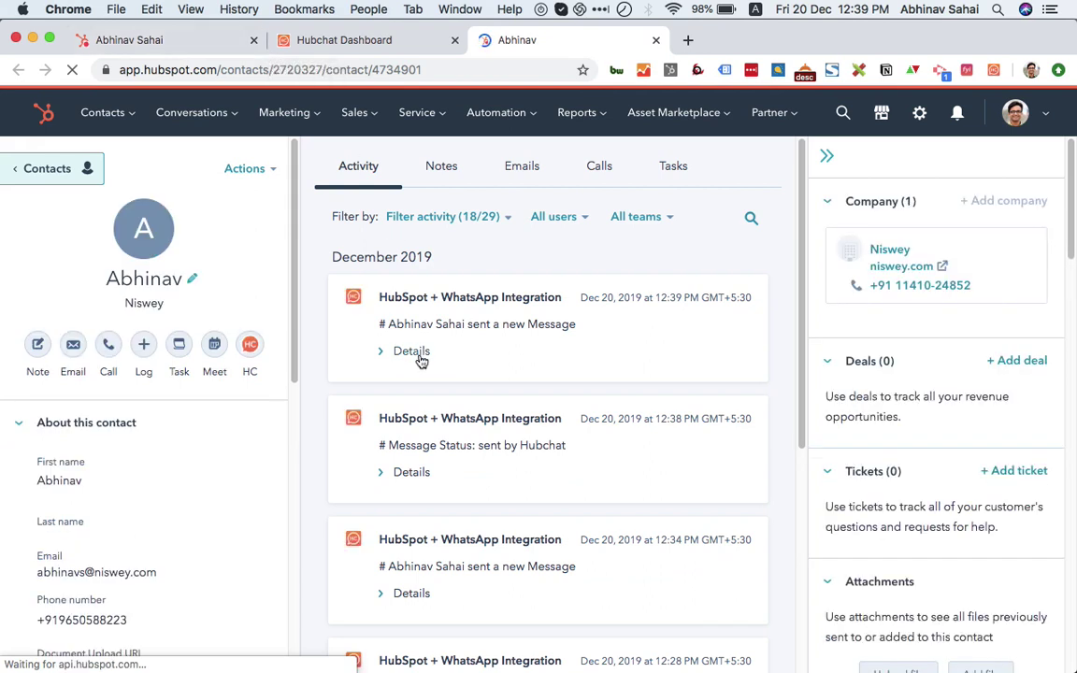
Expand the incoming 'This is a reply' message and the sent birthday greeting on the timeline.
{"action": "left_click", "coordinate": [419, 359]}
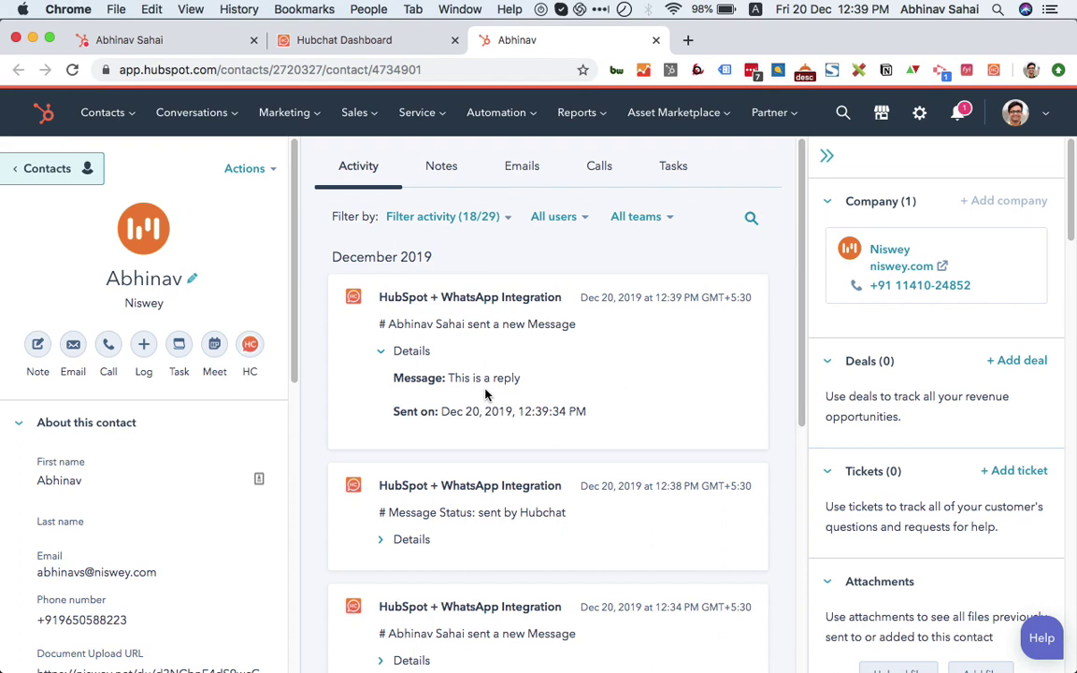
{"action": "left_click", "coordinate": [426, 540]}
{"action": "scroll", "coordinate": [425, 540], "scroll_direction": "down", "scroll_amount": 3}
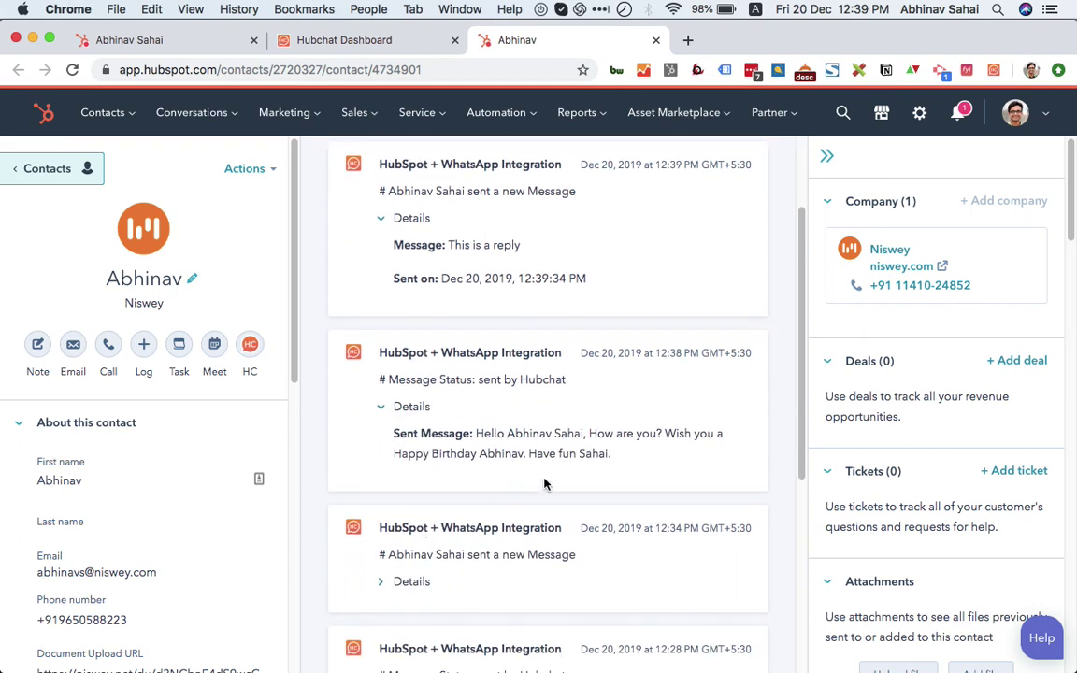
{"action": "scroll", "coordinate": [548, 481], "scroll_direction": "up", "scroll_amount": 3}
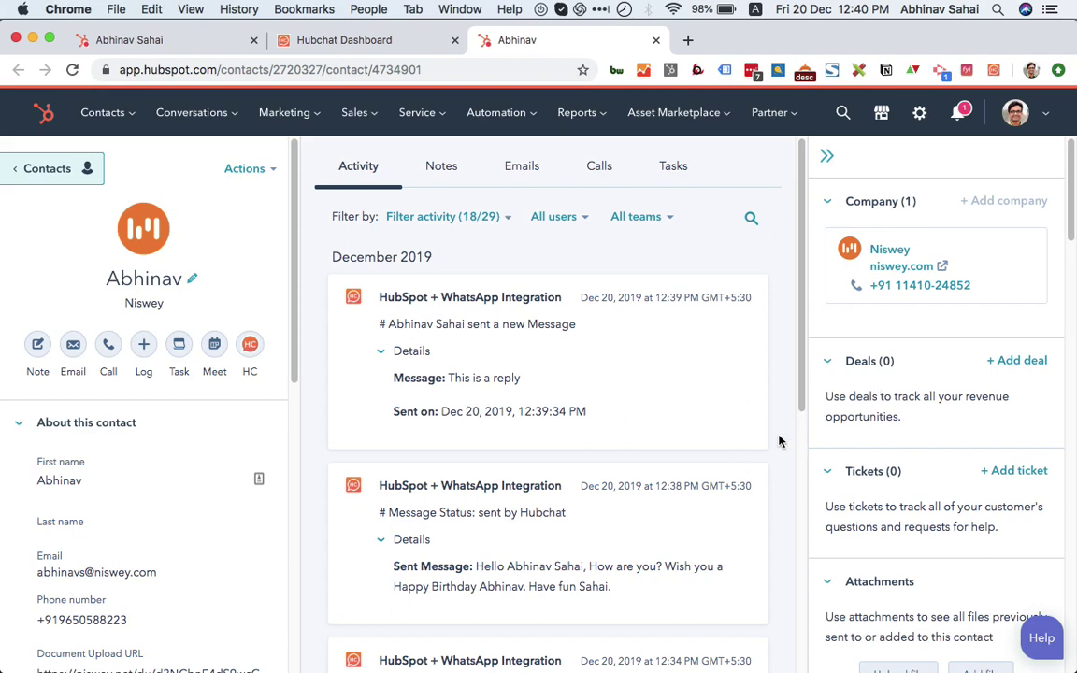
{"action": "scroll", "coordinate": [911, 473], "scroll_direction": "down", "scroll_amount": 10}
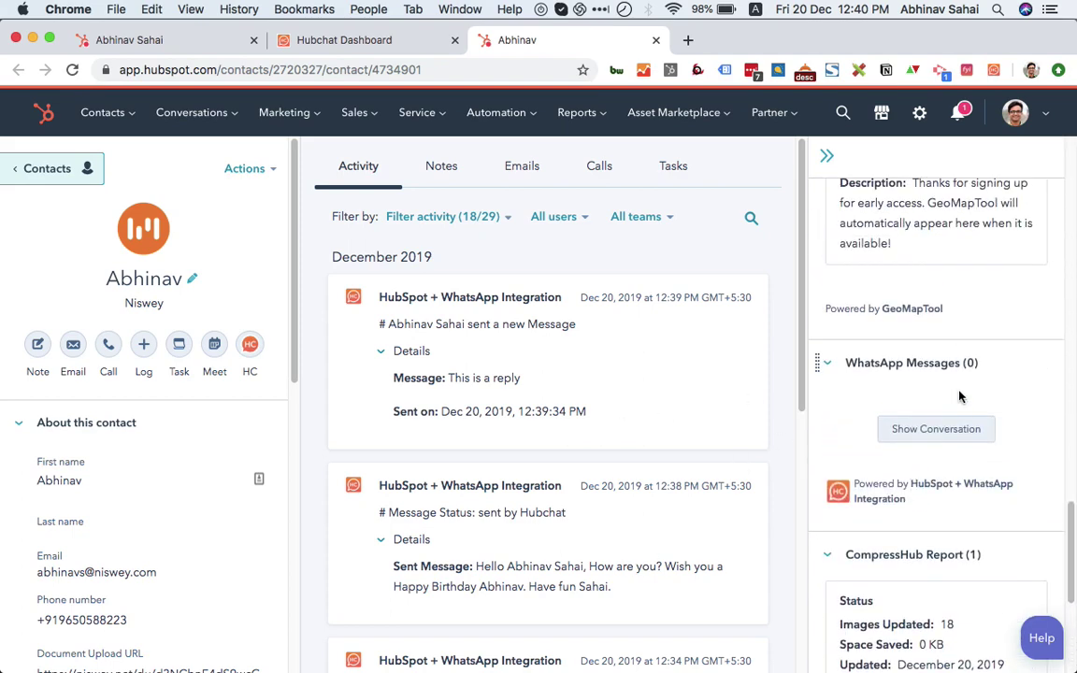
{"action": "left_click", "coordinate": [950, 440]}
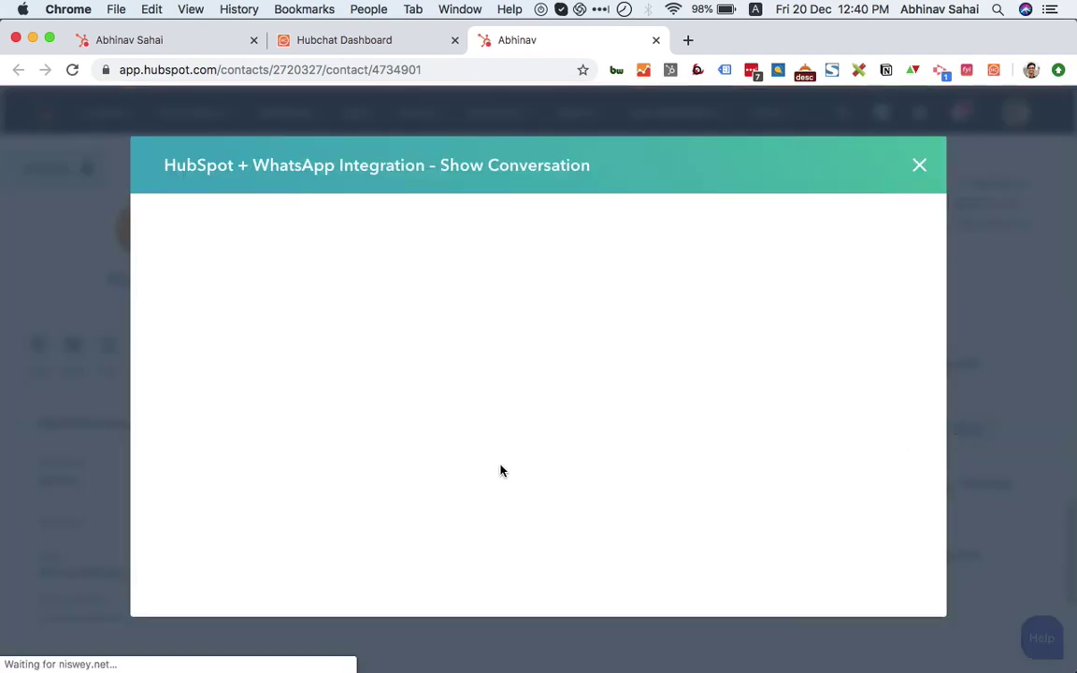
{"action": "scroll", "coordinate": [501, 470], "scroll_direction": "down", "scroll_amount": 20}
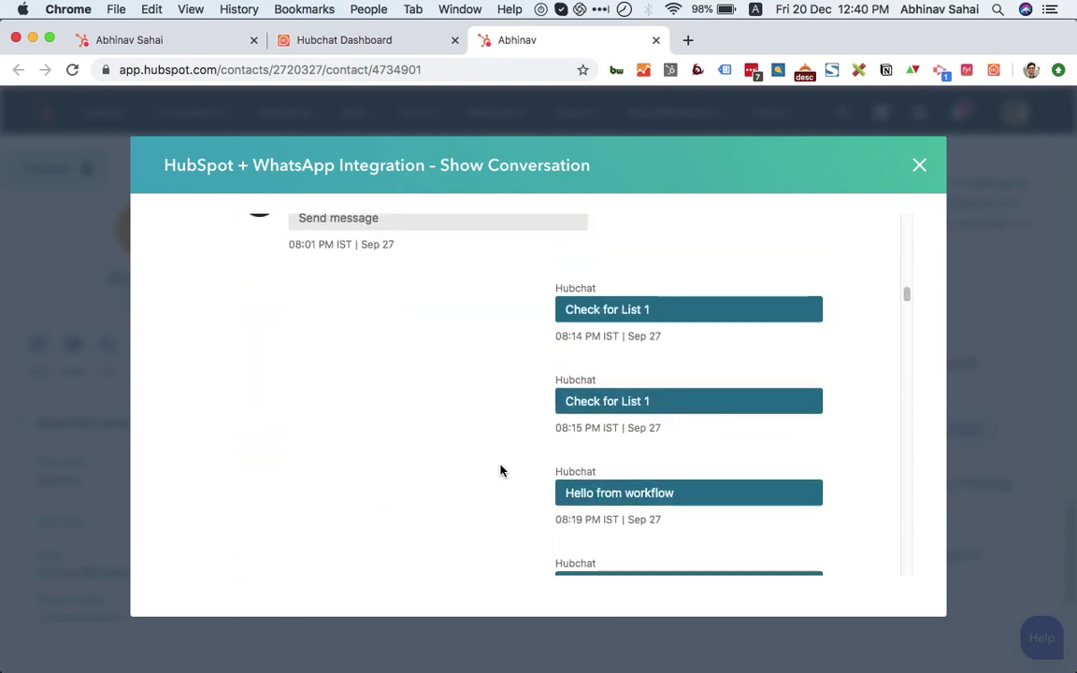
{"action": "scroll", "coordinate": [500, 470], "scroll_direction": "down", "scroll_amount": 15}
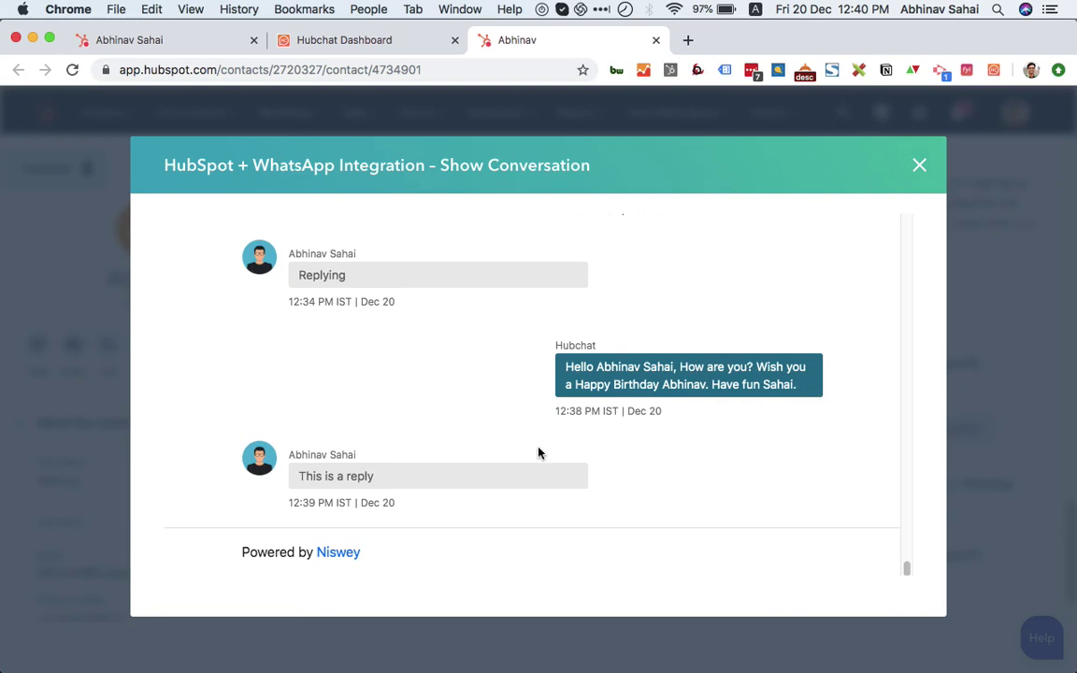
{"action": "left_click", "coordinate": [919, 165]}
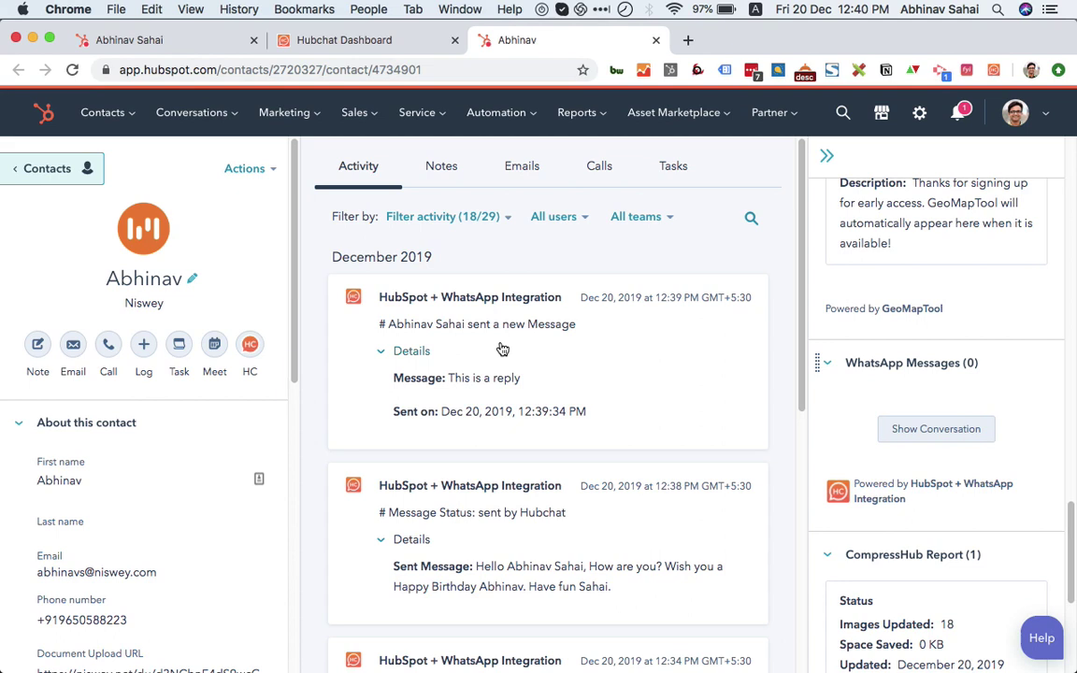
Open the HC Trigger workflow from the Automation > Workflows list.
{"action": "mouse_move", "coordinate": [517, 115]}
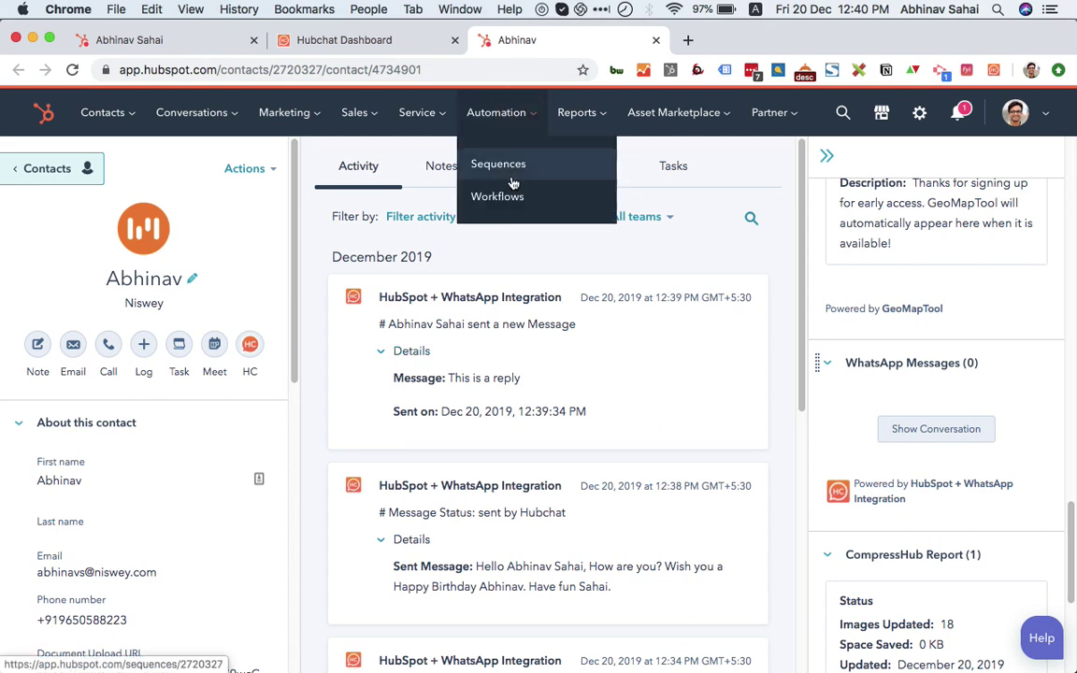
{"action": "left_click", "coordinate": [506, 206]}
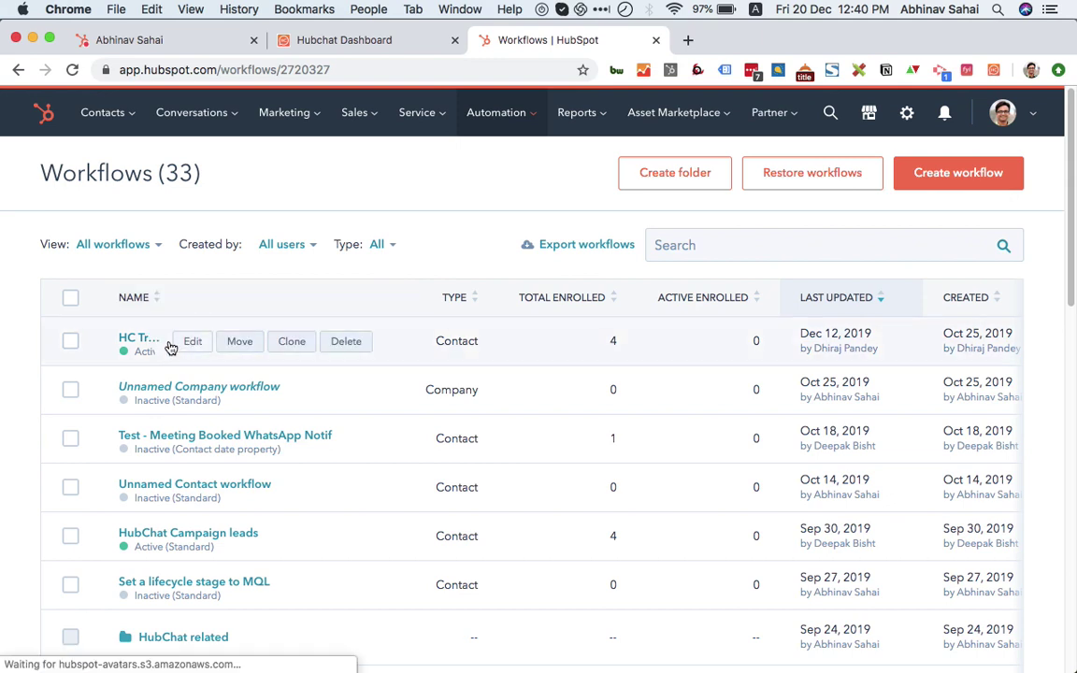
{"action": "left_click", "coordinate": [123, 341]}
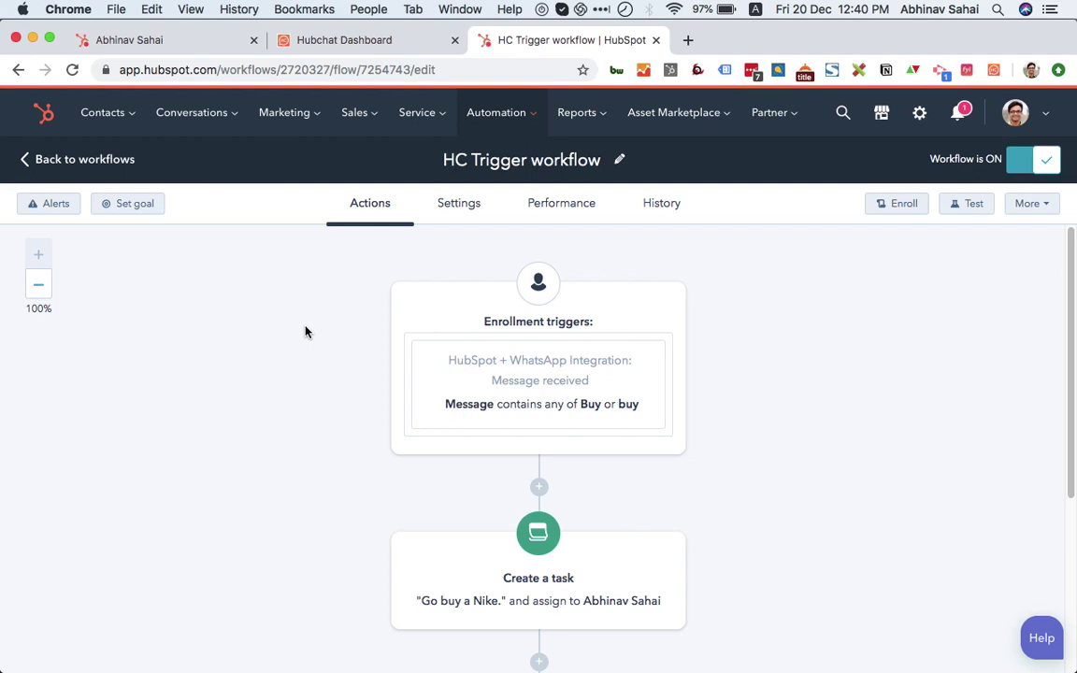
{"action": "scroll", "coordinate": [334, 404], "scroll_direction": "down", "scroll_amount": 2}
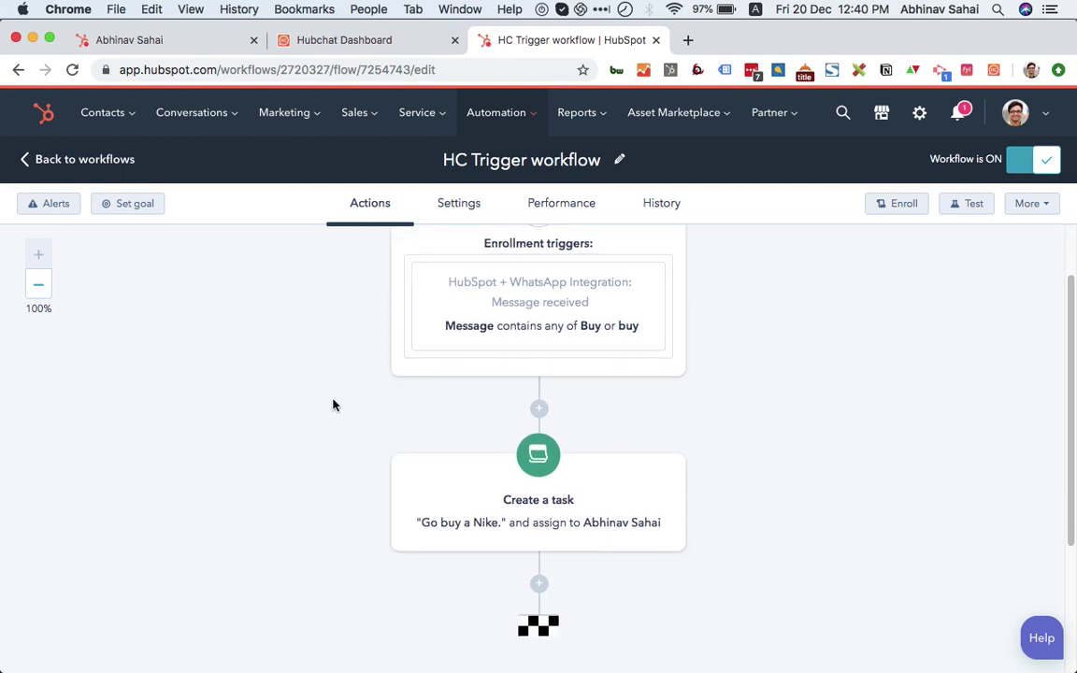
{"action": "scroll", "coordinate": [334, 404], "scroll_direction": "up", "scroll_amount": 2}
Open the enrollment trigger panel for WhatsApp messages containing Buy or buy.
{"action": "left_click", "coordinate": [542, 381]}
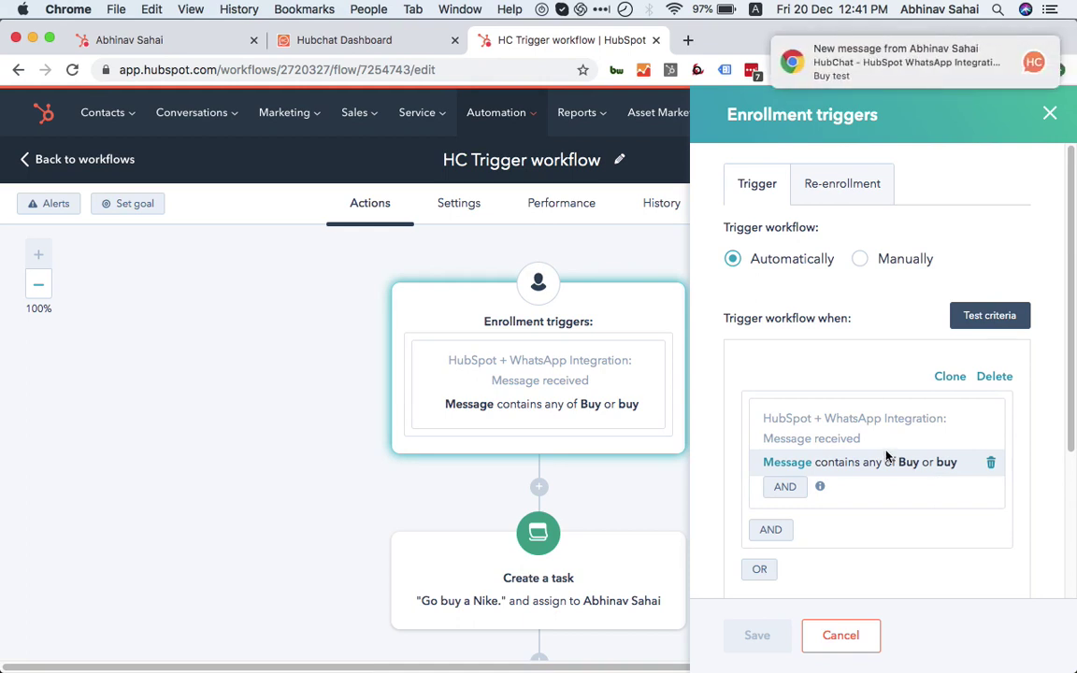
{"action": "mouse_move", "coordinate": [855, 88]}
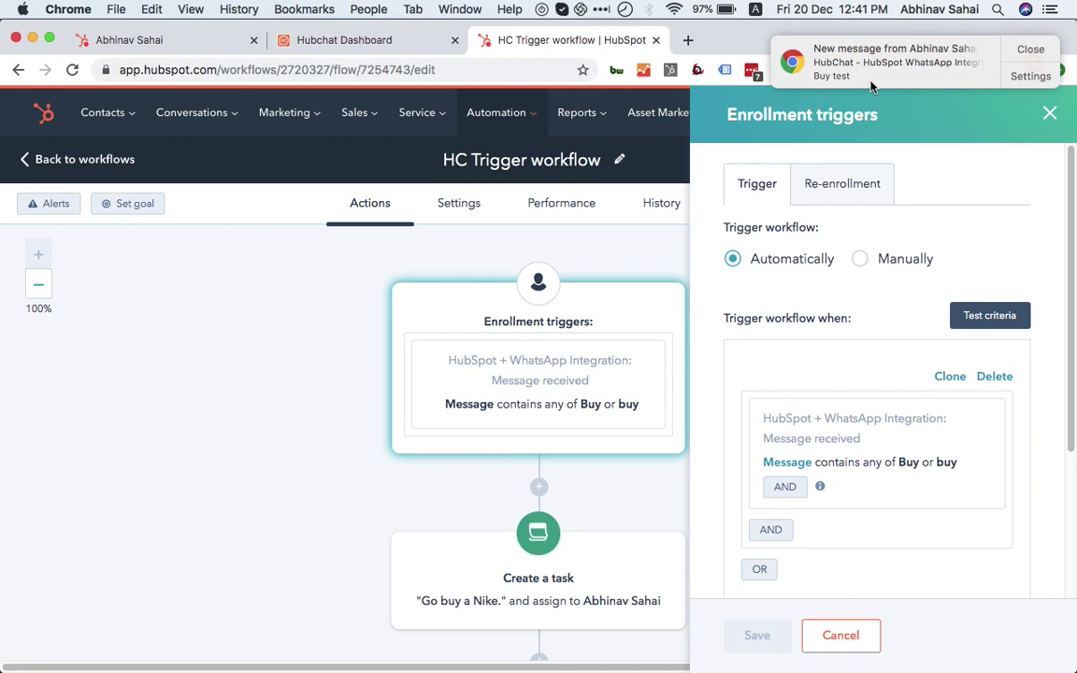
{"action": "left_click", "coordinate": [307, 329]}
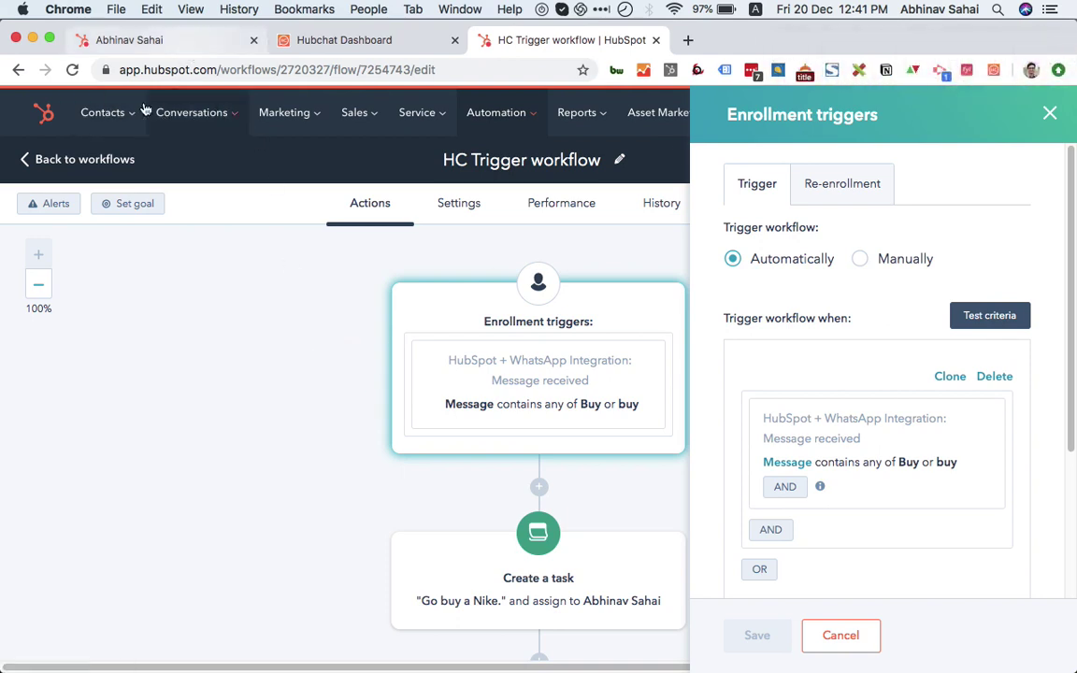
{"action": "scroll", "coordinate": [580, 563], "scroll_direction": "down", "scroll_amount": 3}
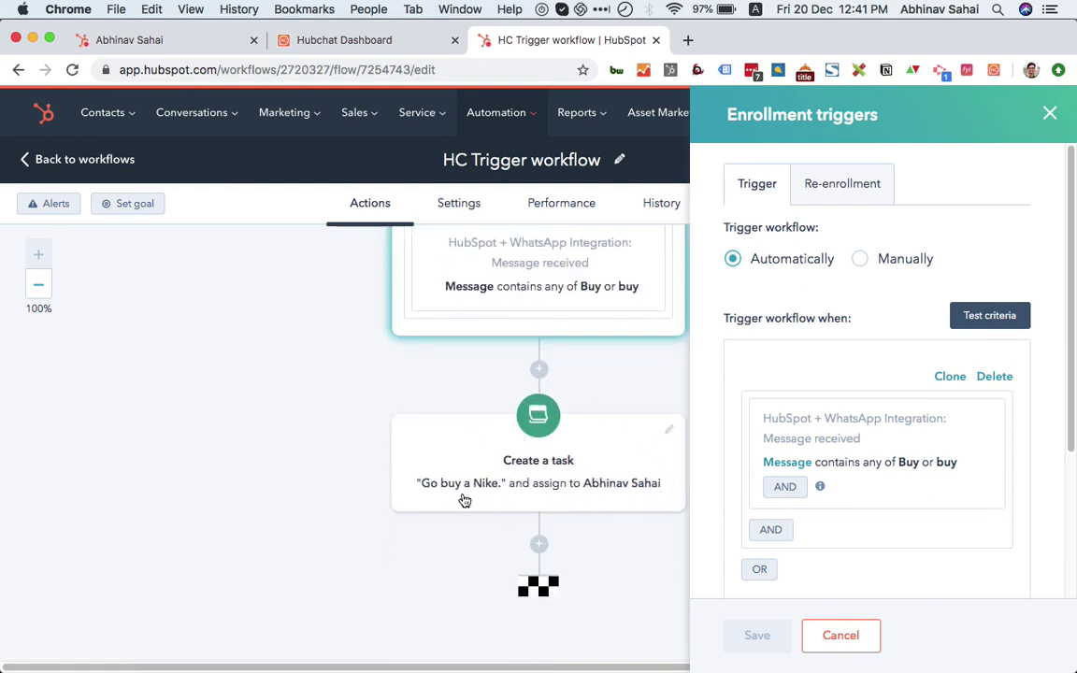
Reload the first contact's record, expand the 'Buy test' message, and complete the 'Go buy a Nike.' task.
{"action": "left_click", "coordinate": [214, 39]}
{"action": "key", "text": "super+r"}
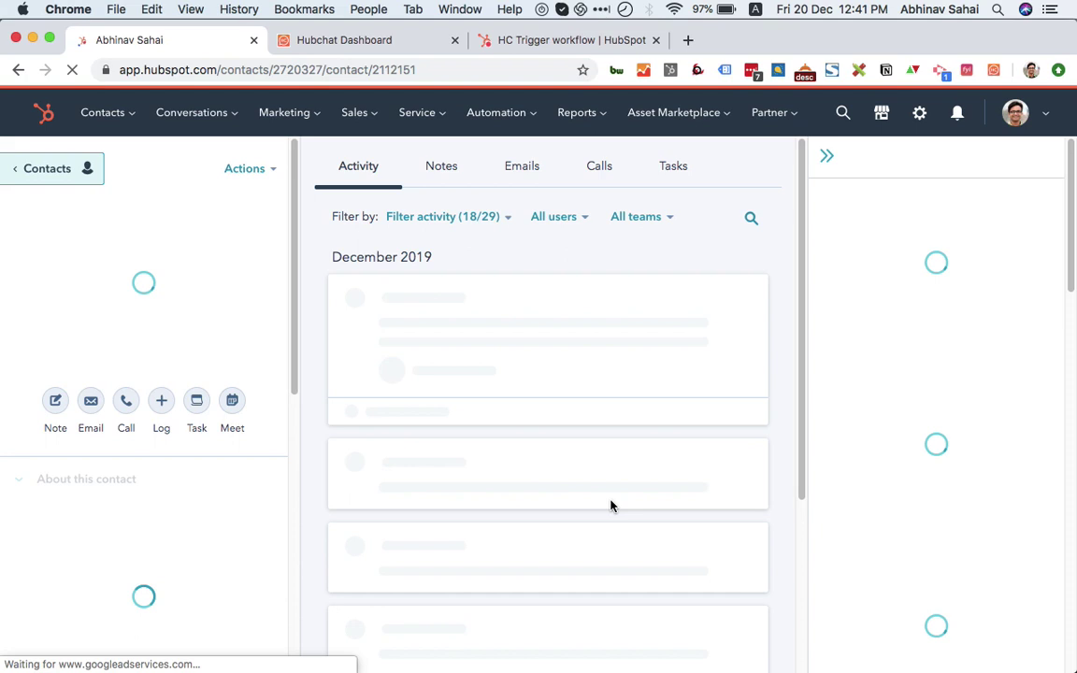
{"action": "scroll", "coordinate": [612, 502], "scroll_direction": "down", "scroll_amount": 1}
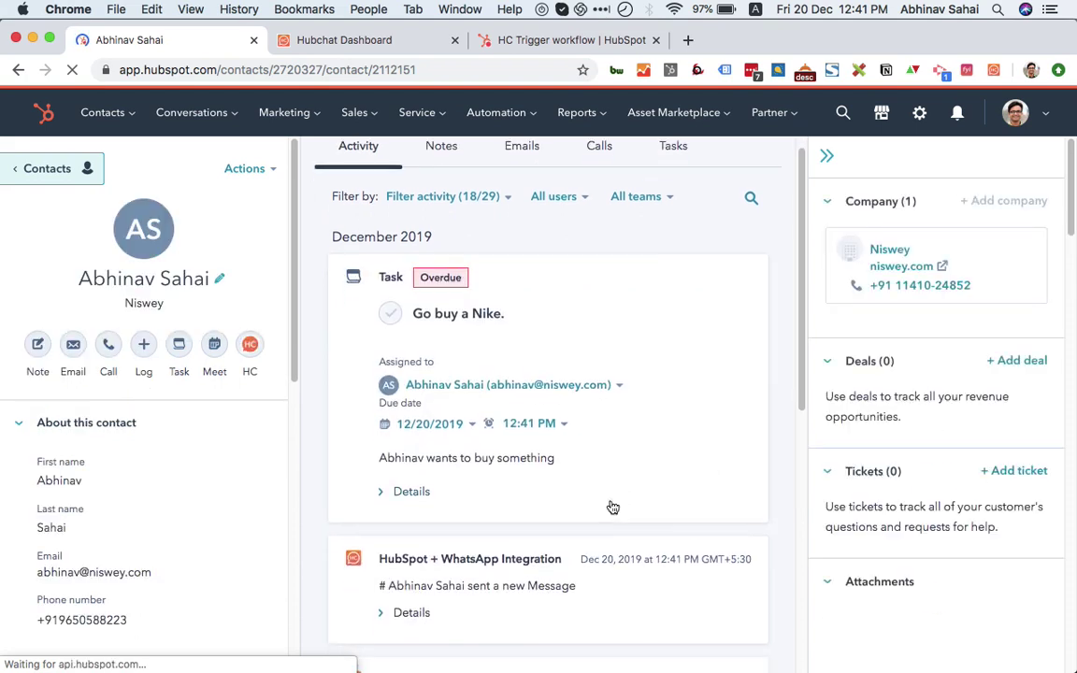
{"action": "scroll", "coordinate": [523, 477], "scroll_direction": "down", "scroll_amount": 3}
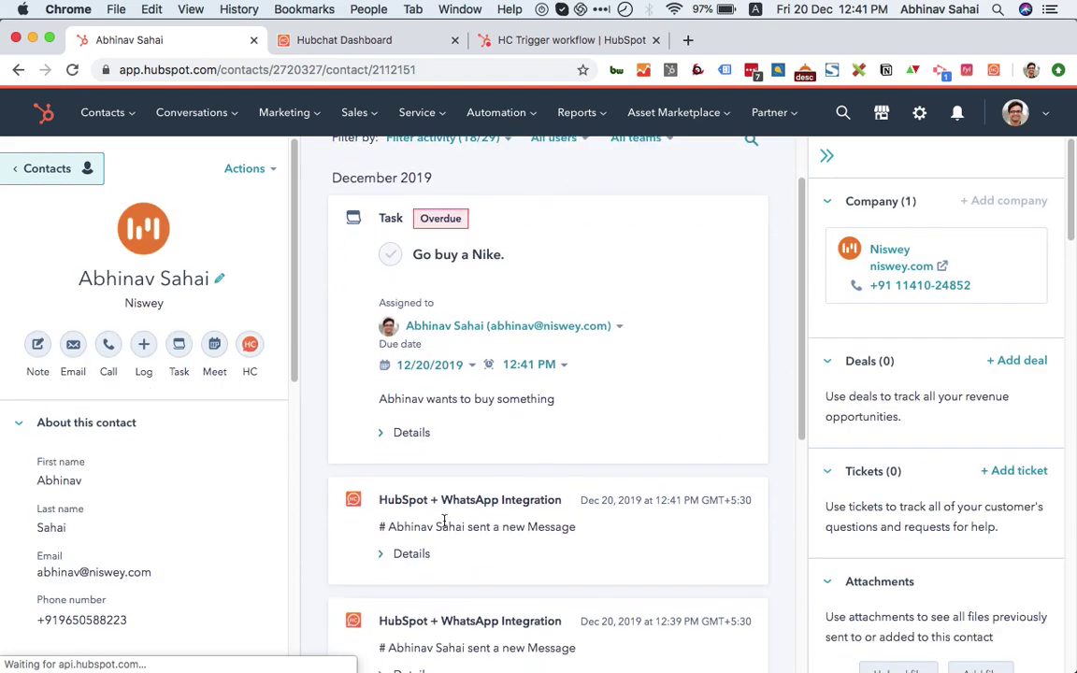
{"action": "left_click", "coordinate": [410, 555]}
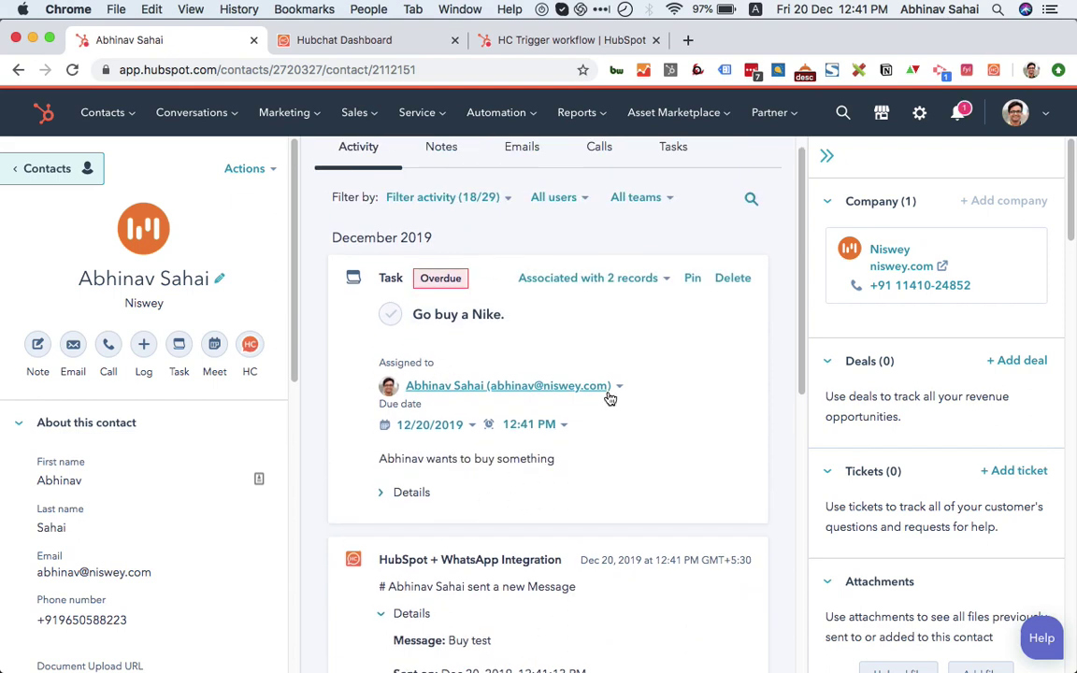
{"action": "scroll", "coordinate": [609, 400], "scroll_direction": "up", "scroll_amount": 1}
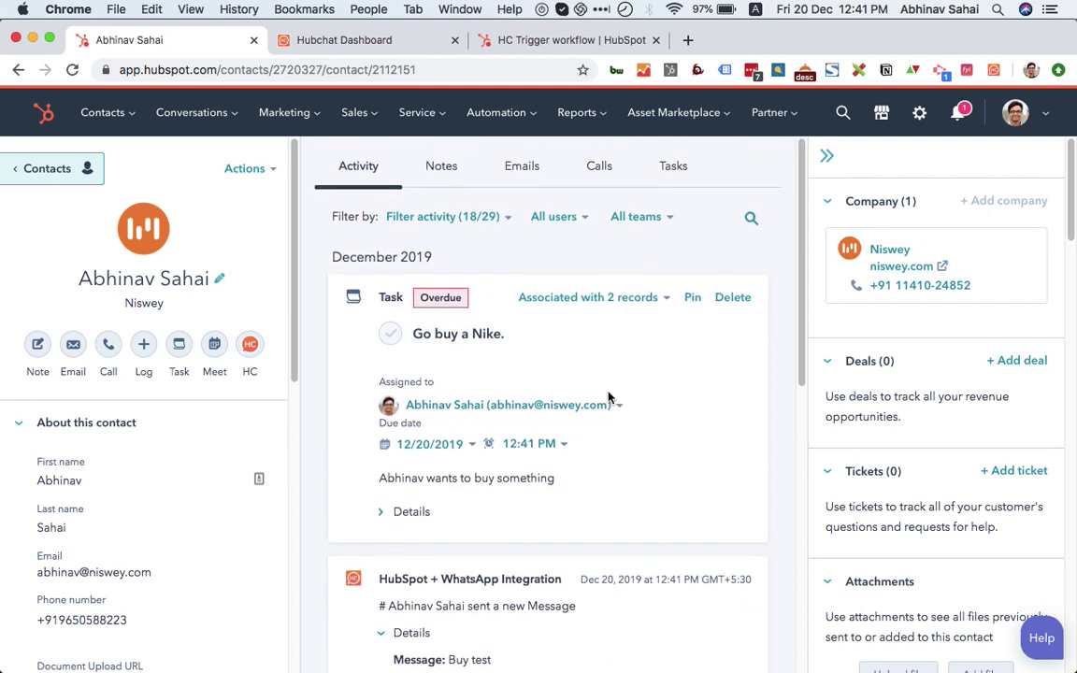
{"action": "left_click", "coordinate": [392, 336]}
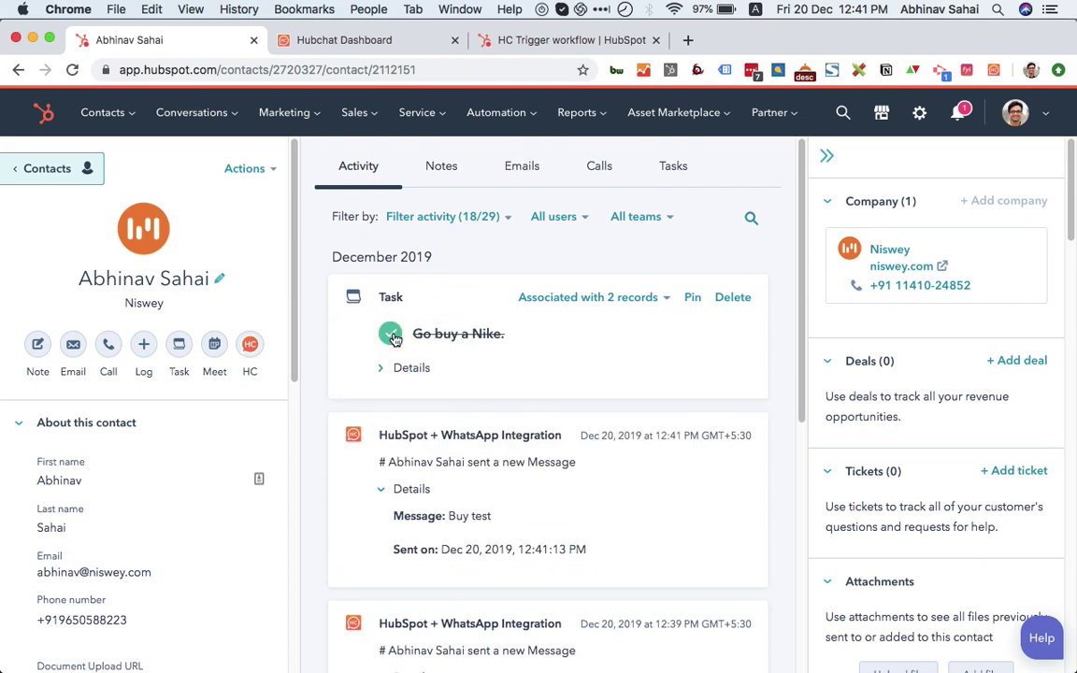
Open the Hubchat dashboard from the extension's toolbar panel.
{"action": "left_click", "coordinate": [993, 70]}
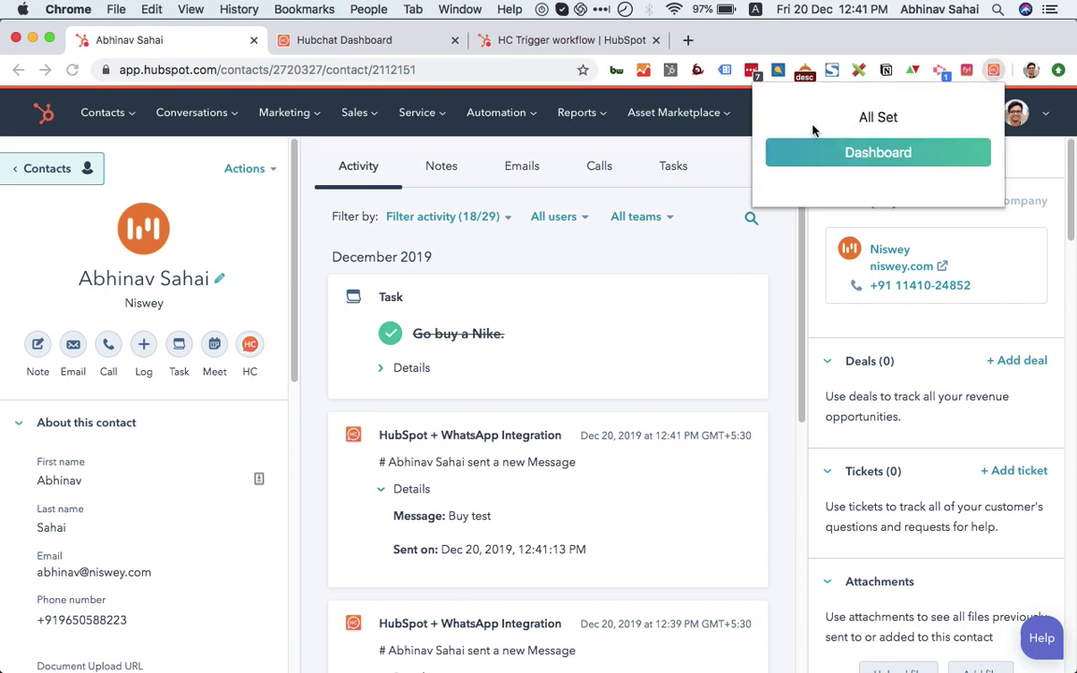
{"action": "left_click", "coordinate": [809, 153]}
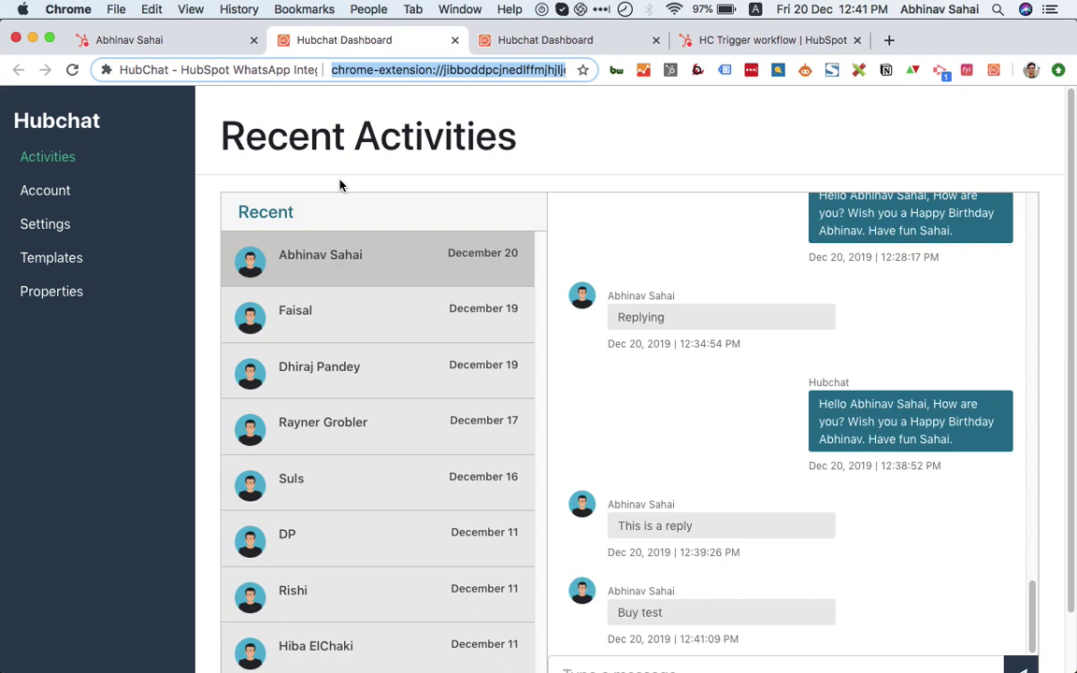
{"action": "scroll", "coordinate": [340, 184], "scroll_direction": "down", "scroll_amount": 2}
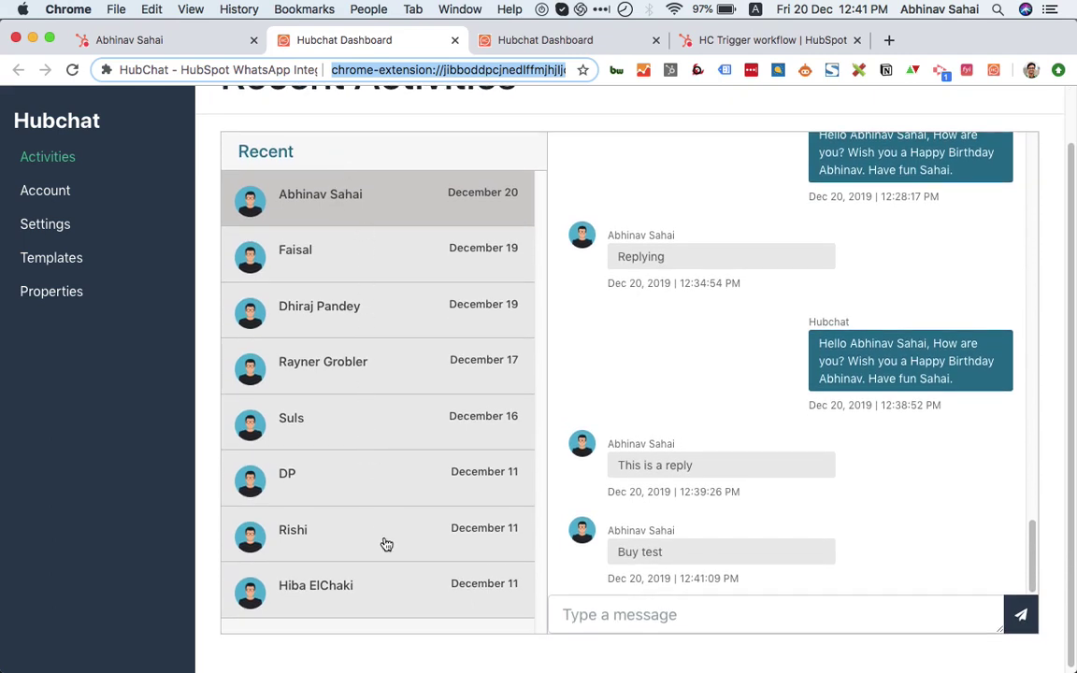
{"action": "scroll", "coordinate": [385, 543], "scroll_direction": "up", "scroll_amount": 2}
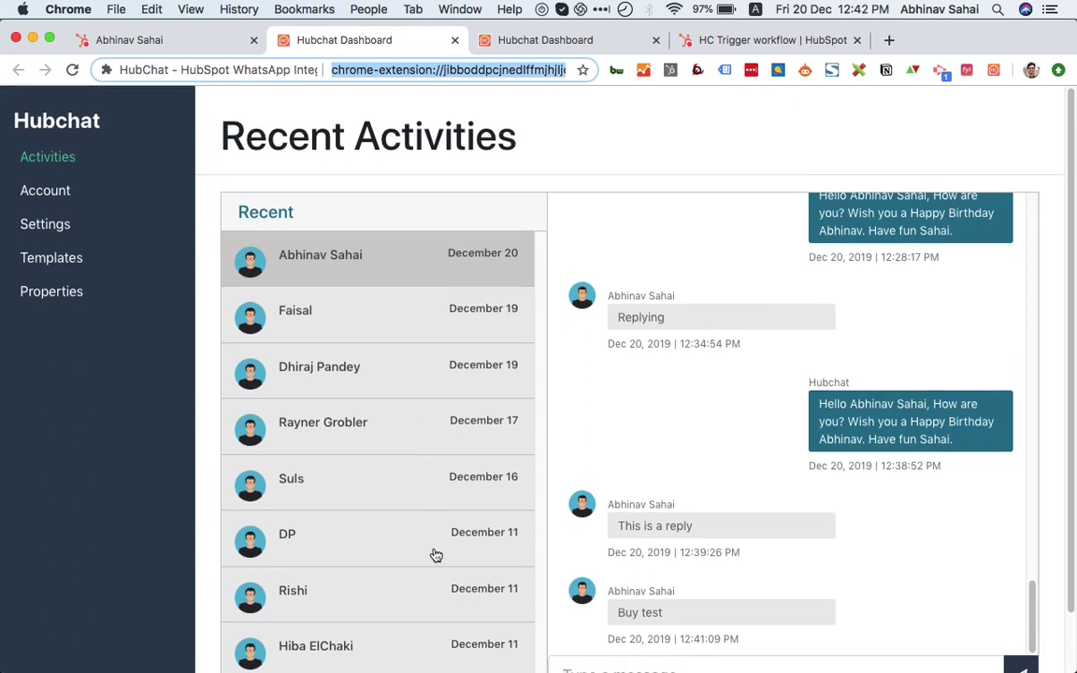
{"action": "scroll", "coordinate": [436, 556], "scroll_direction": "down", "scroll_amount": 2}
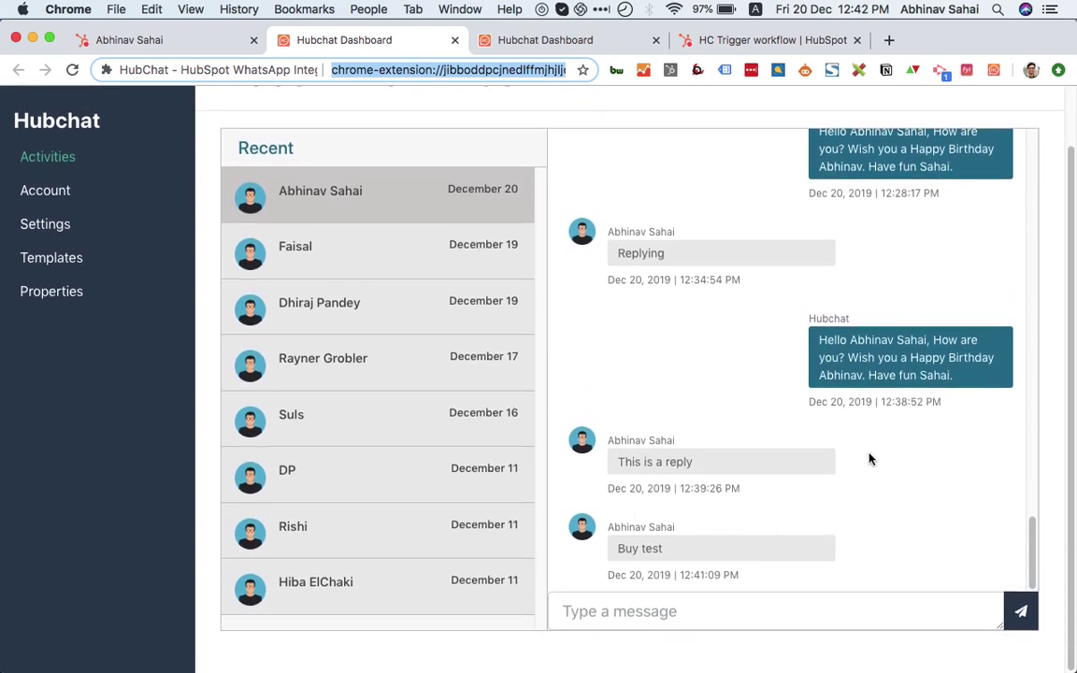
Send the contact the reply 'replying from dashboard', then go to Settings.
{"action": "left_click", "coordinate": [709, 611]}
{"action": "type", "text": "rep"}
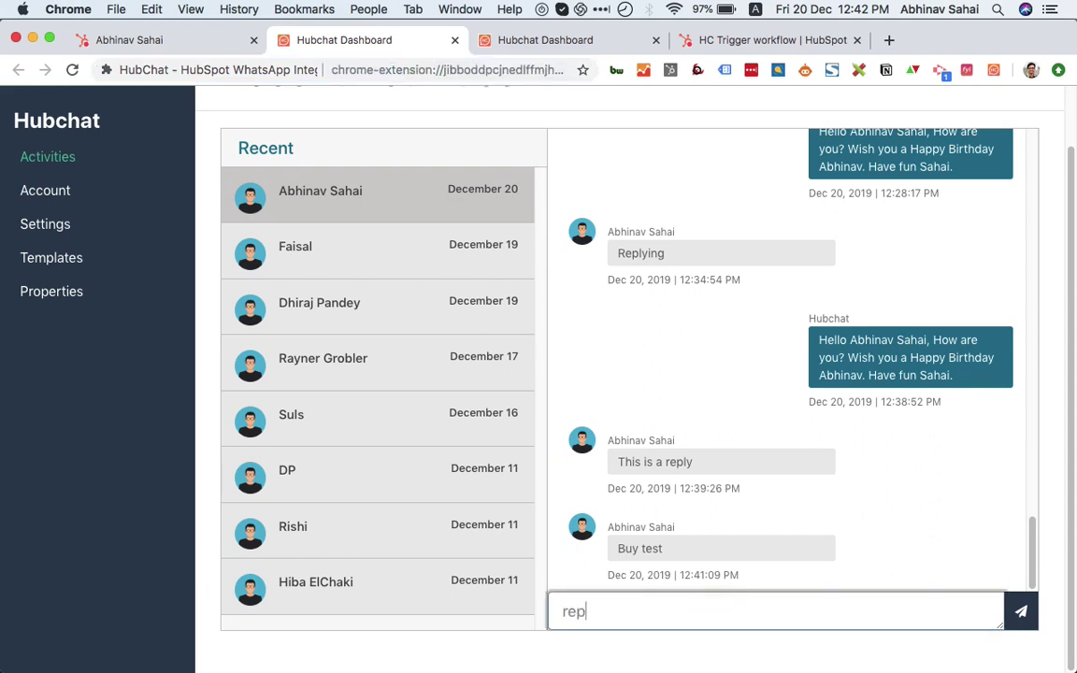
{"action": "type", "text": "lying from dashboard"}
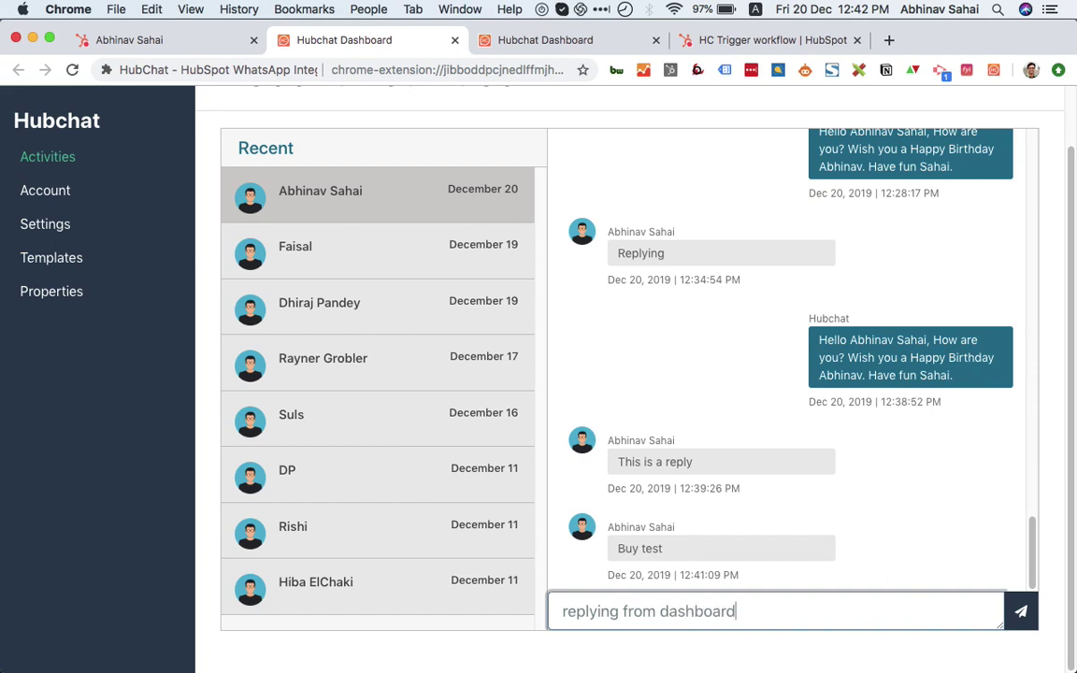
{"action": "key", "text": "Return"}
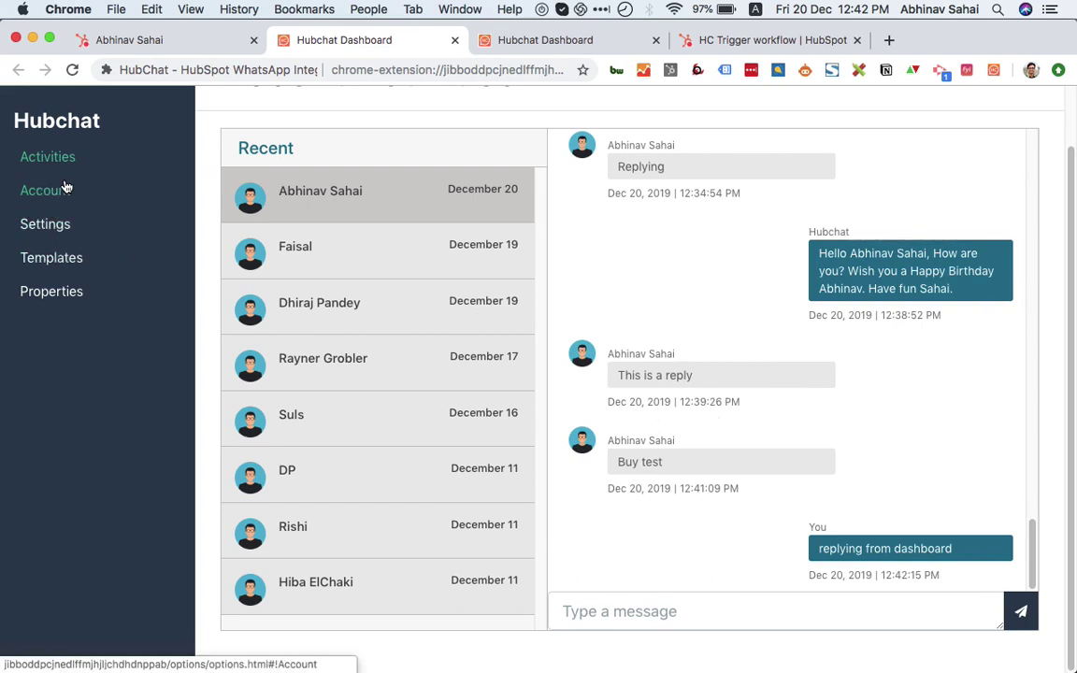
{"action": "left_click", "coordinate": [46, 229]}
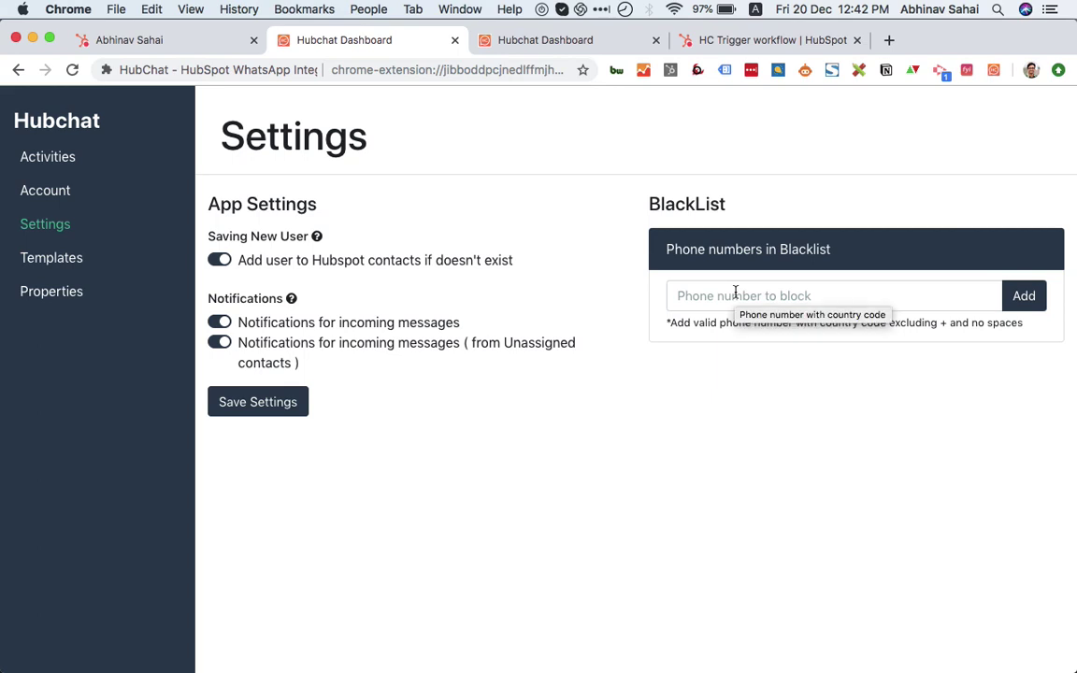
Switch to HubSpot and back, then view the Birthday Wish, Test and Get me Milk templates.
{"action": "left_click", "coordinate": [218, 37]}
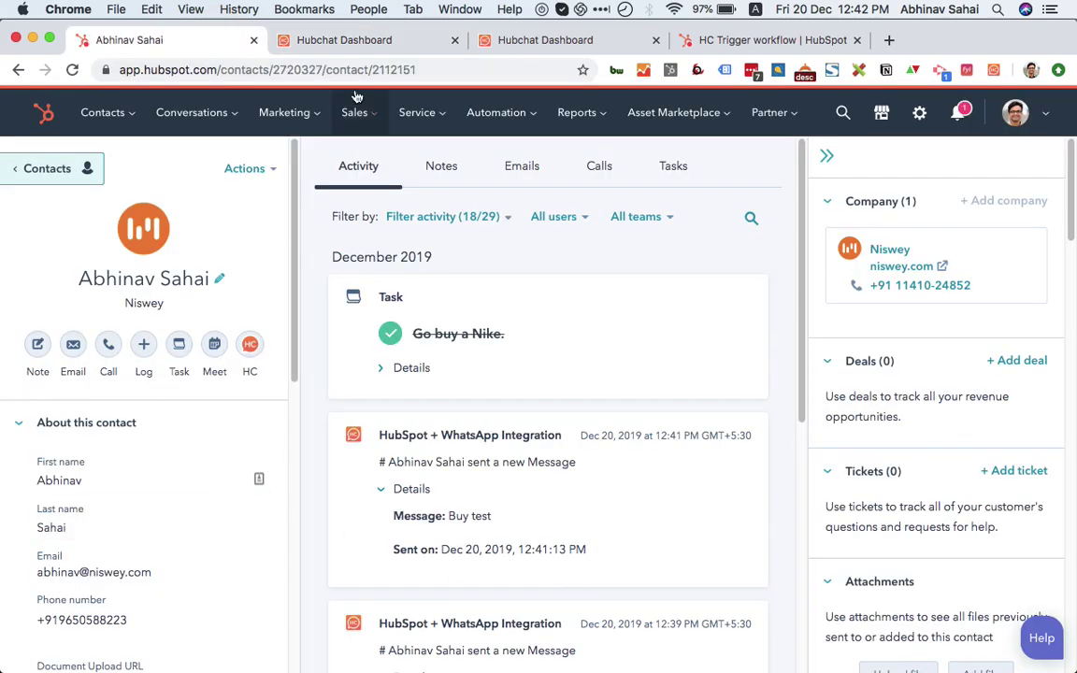
{"action": "left_click", "coordinate": [393, 46]}
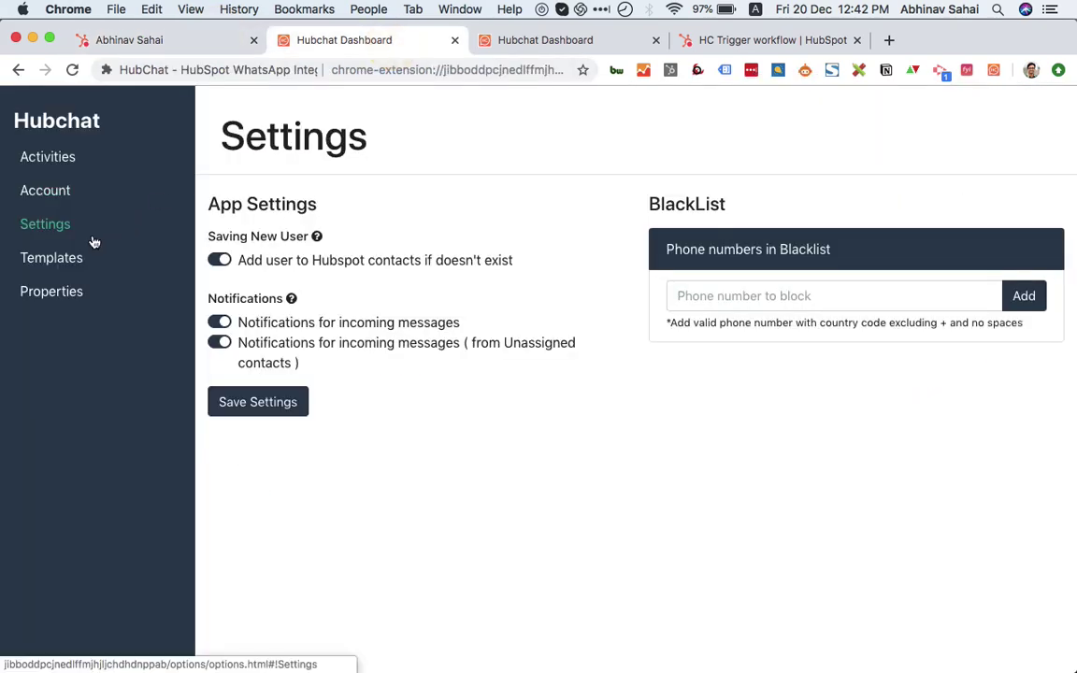
{"action": "left_click", "coordinate": [69, 261]}
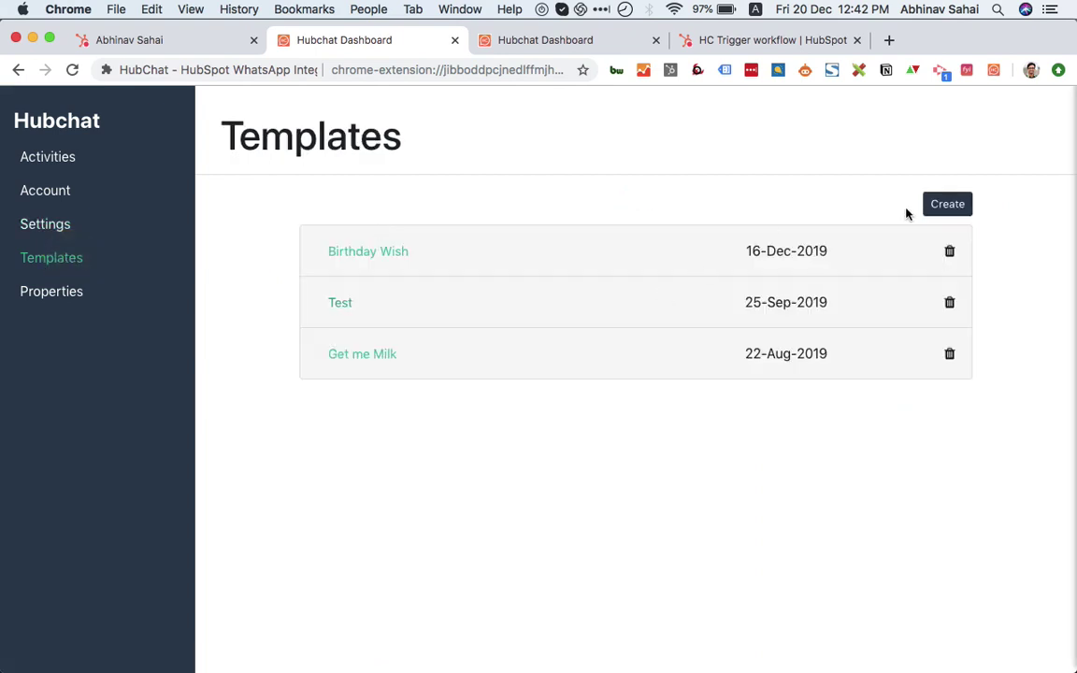
{"action": "left_click", "coordinate": [947, 205]}
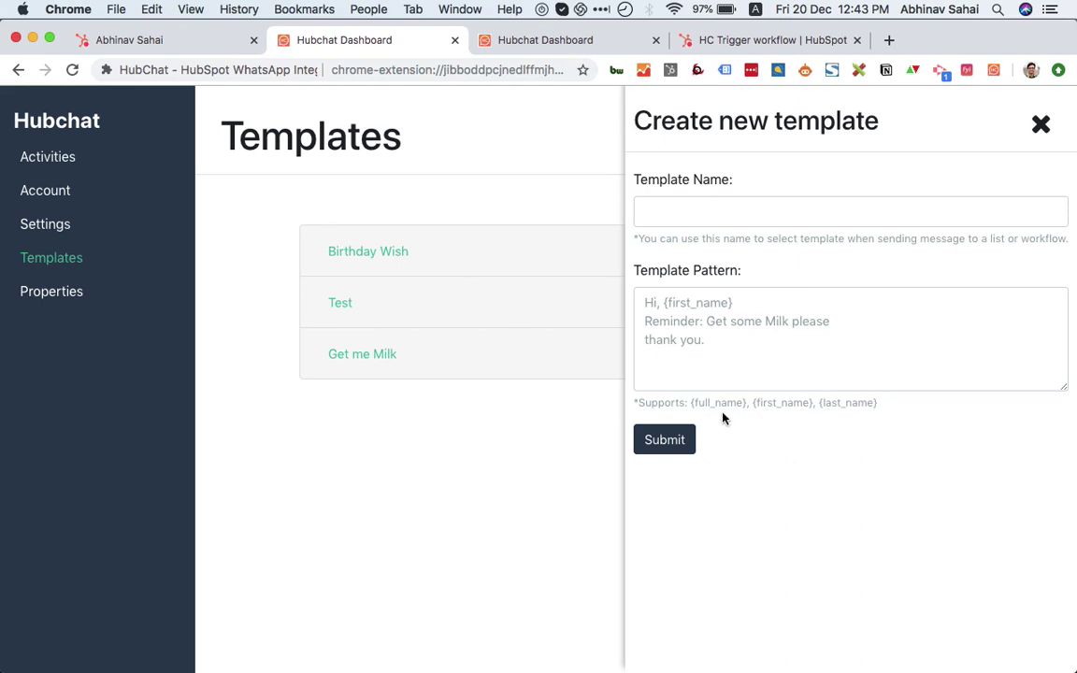
{"action": "left_click", "coordinate": [368, 252]}
{"action": "left_click", "coordinate": [1039, 125]}
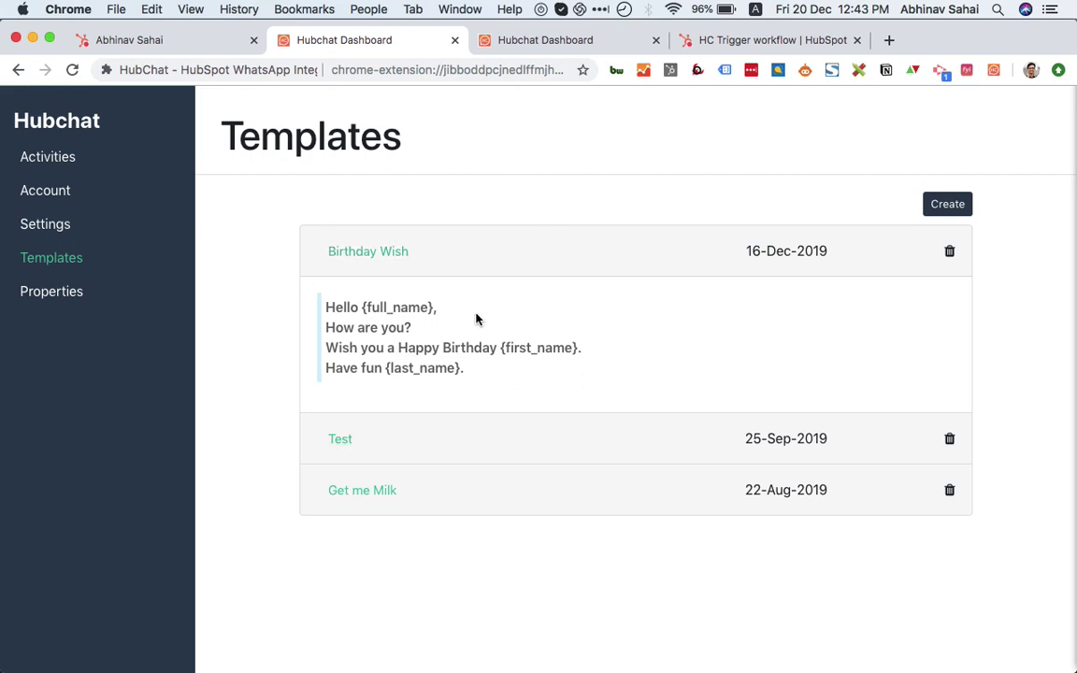
{"action": "left_click", "coordinate": [396, 253]}
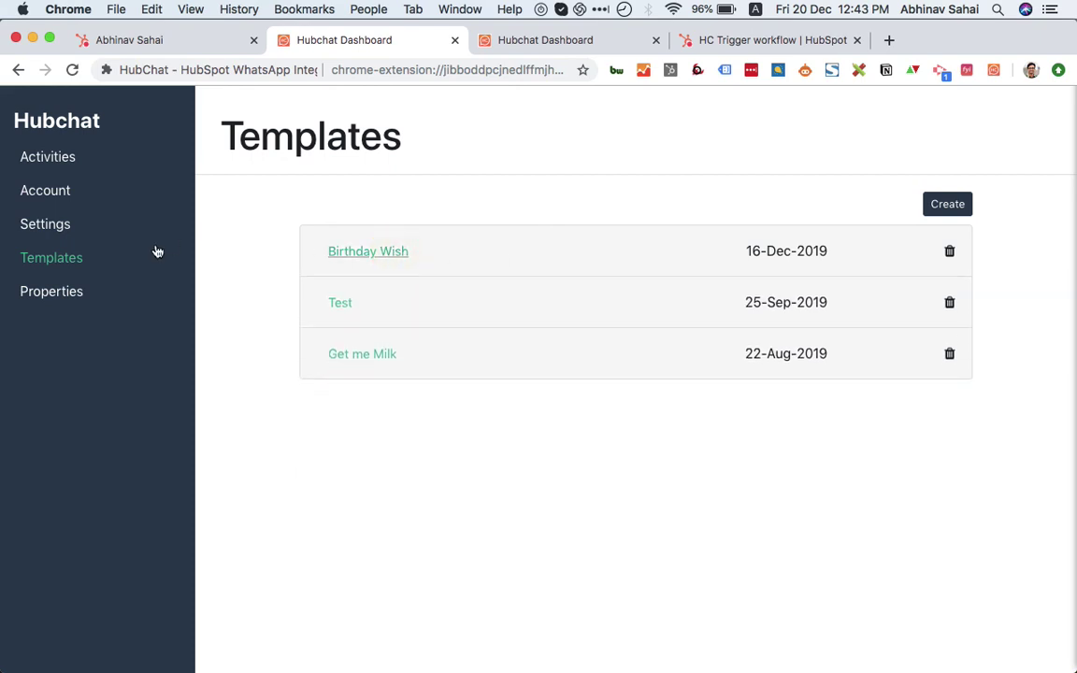
Review the connected WhatsApp account details, cycle through the sidebar pages, and end on Activities.
{"action": "left_click", "coordinate": [47, 196]}
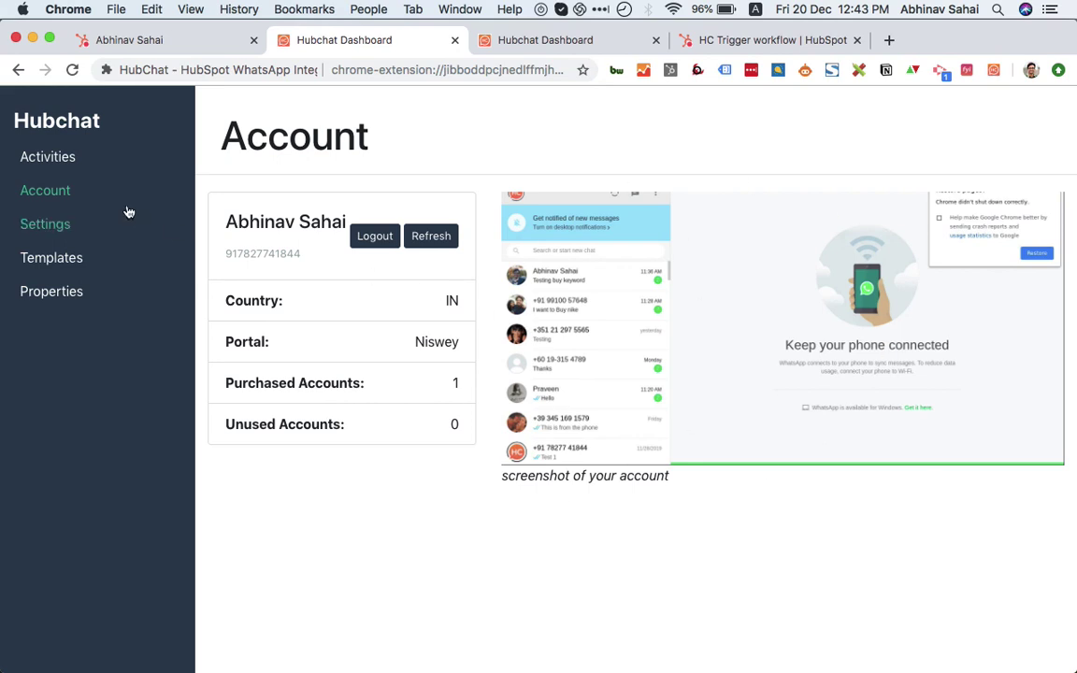
{"action": "left_click", "coordinate": [68, 164]}
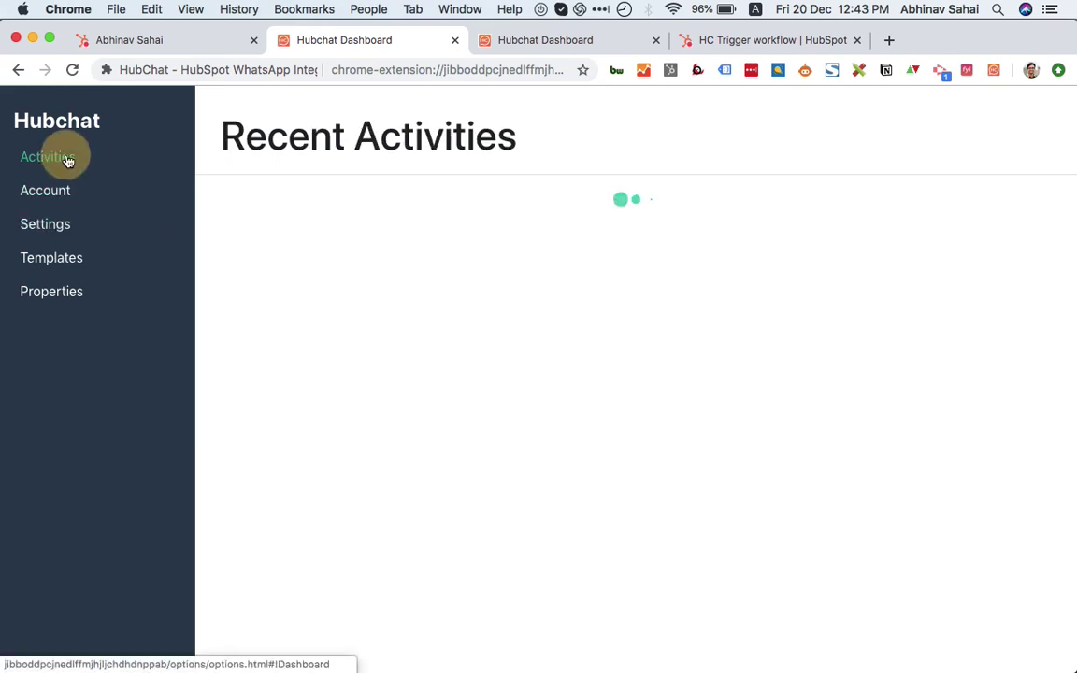
{"action": "left_click", "coordinate": [48, 224]}
{"action": "left_click", "coordinate": [53, 259]}
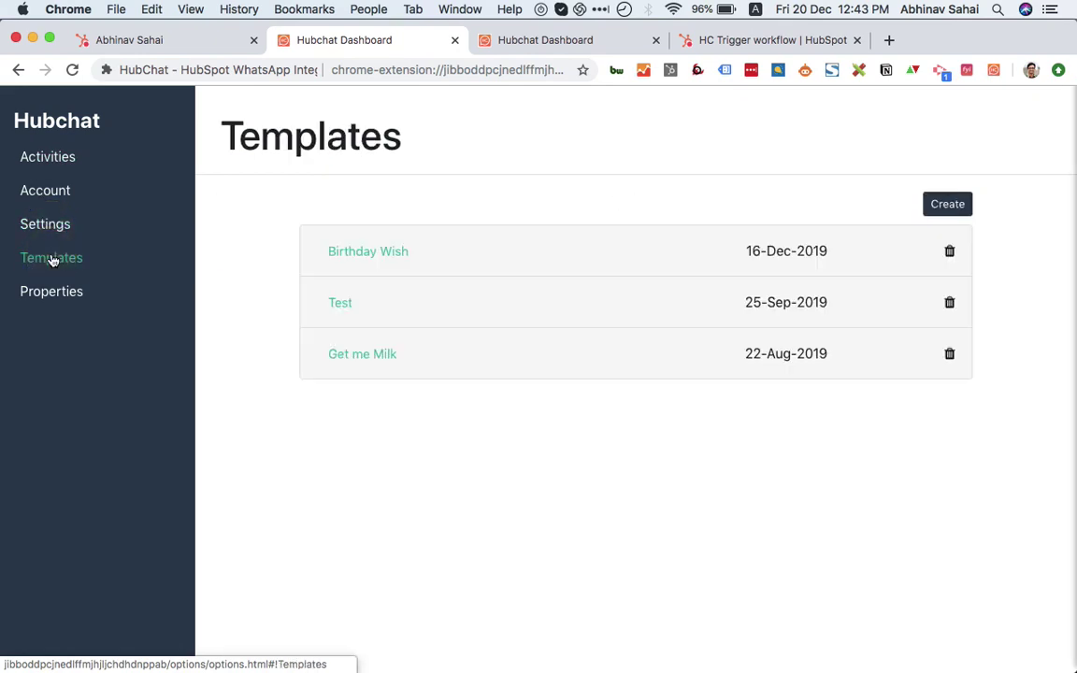
{"action": "left_click", "coordinate": [48, 224]}
{"action": "left_click", "coordinate": [46, 193]}
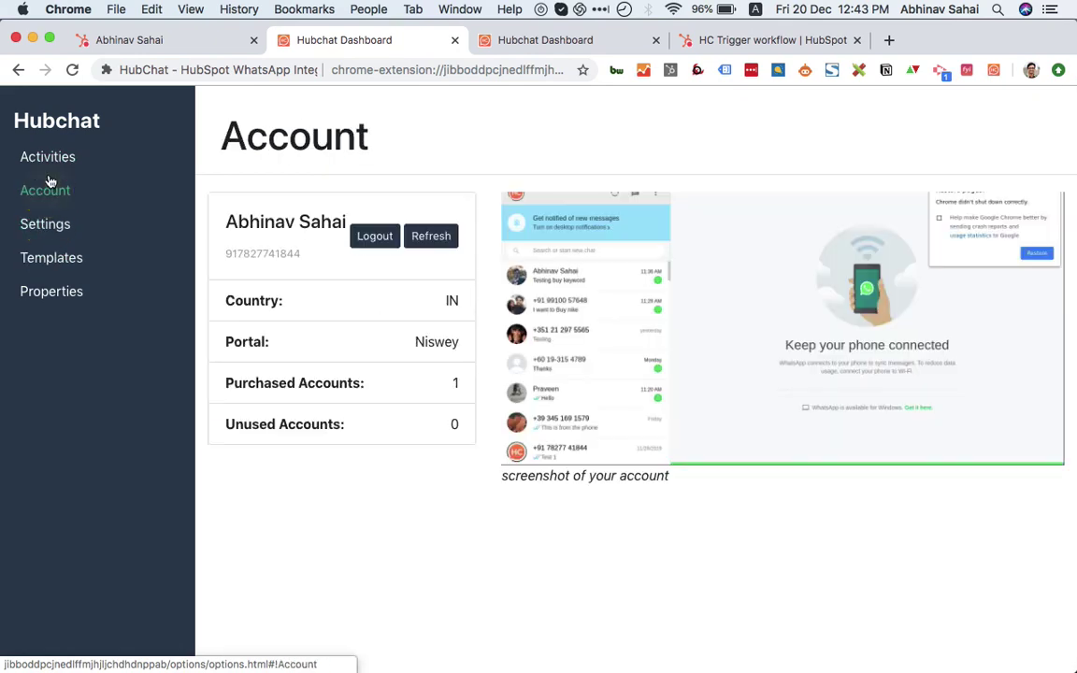
{"action": "left_click", "coordinate": [51, 159]}
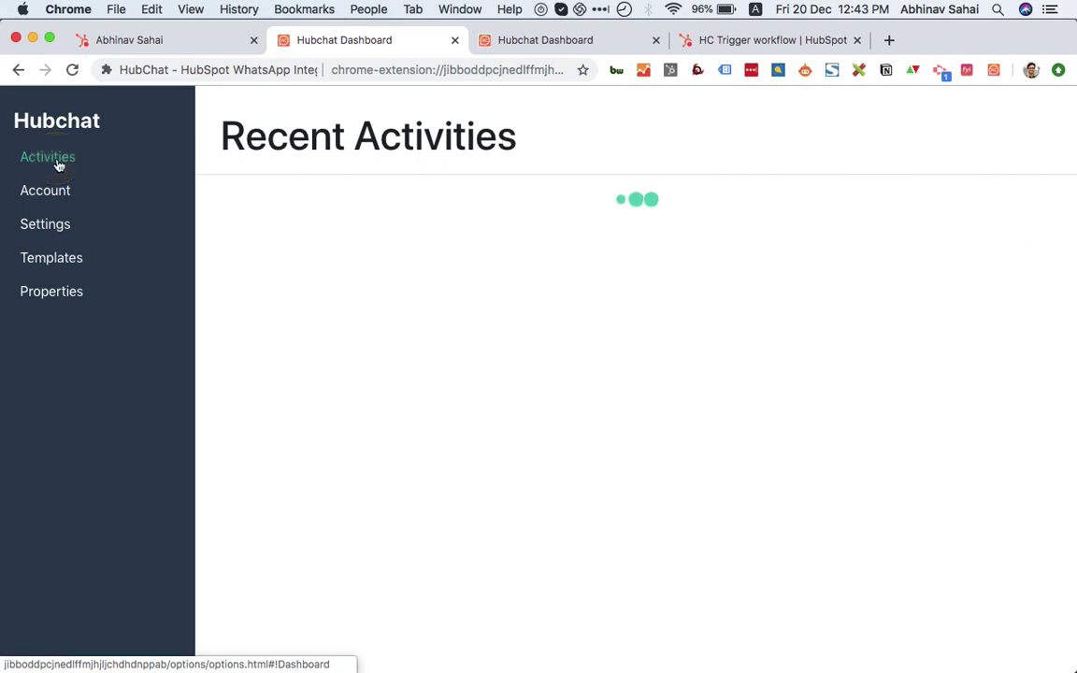
Switch to the contact's HubSpot tab showing the 12:42 PM Hubchat-sent WhatsApp entry.
{"action": "left_click", "coordinate": [205, 38]}
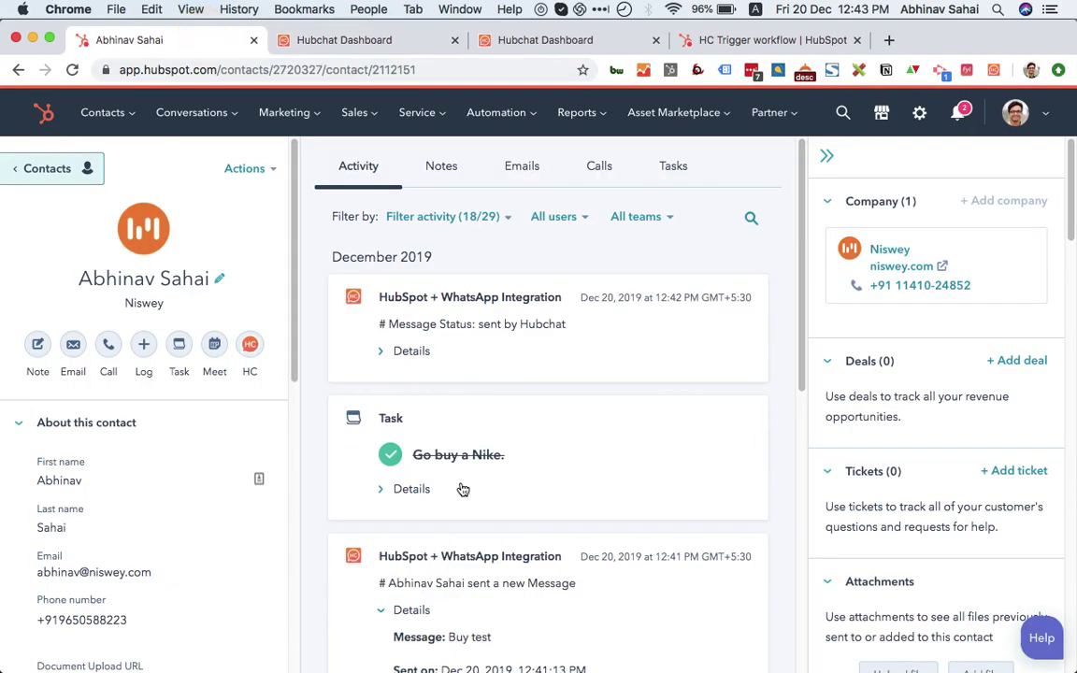